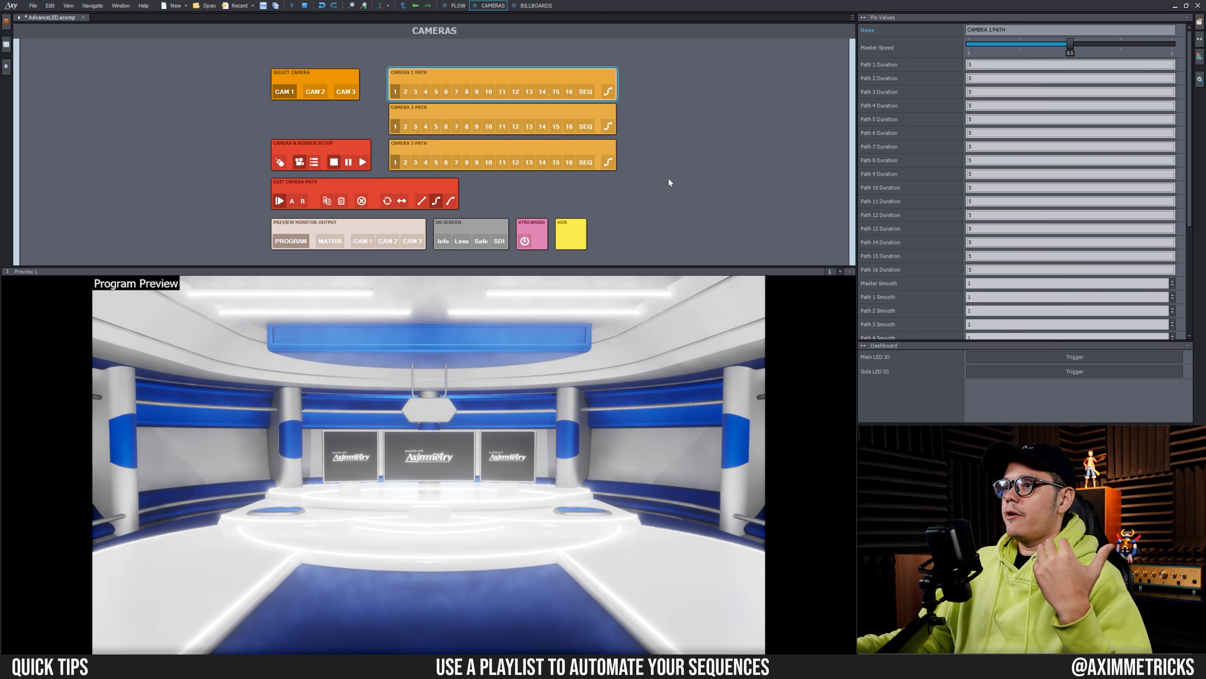
- Preview the manual opening by running Camera 1 through path 3, switching to the Billboards board and triggering Main LED IO
left_click(365, 162)
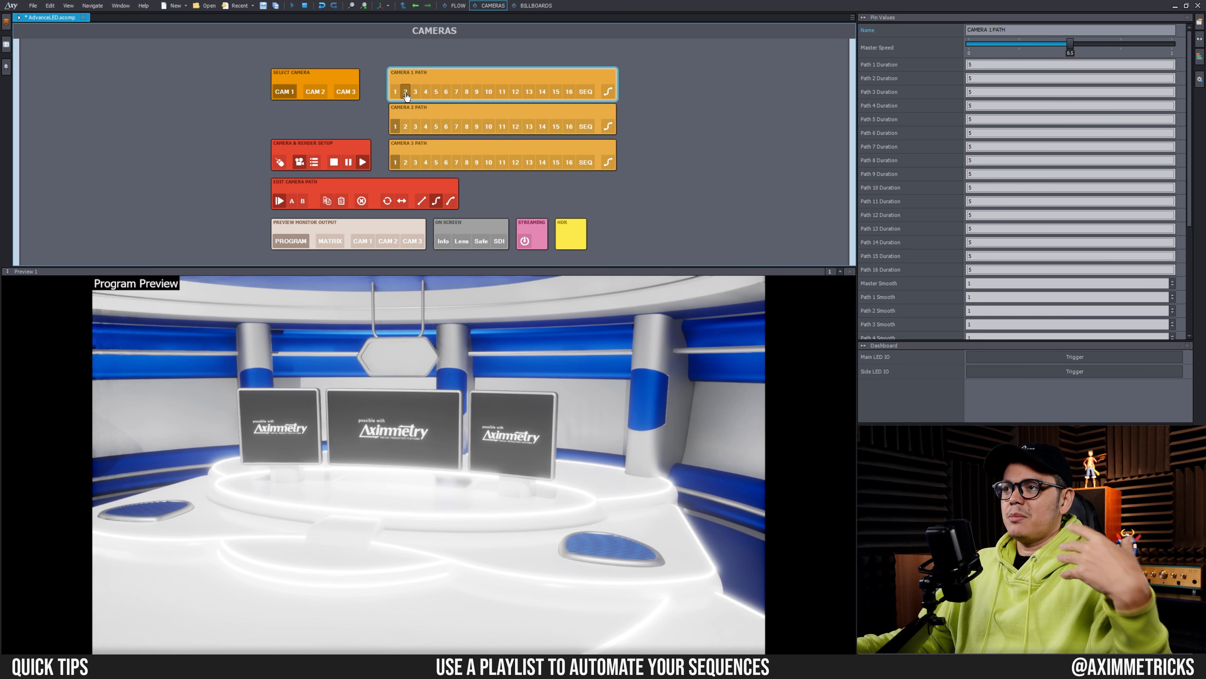
left_click(415, 93)
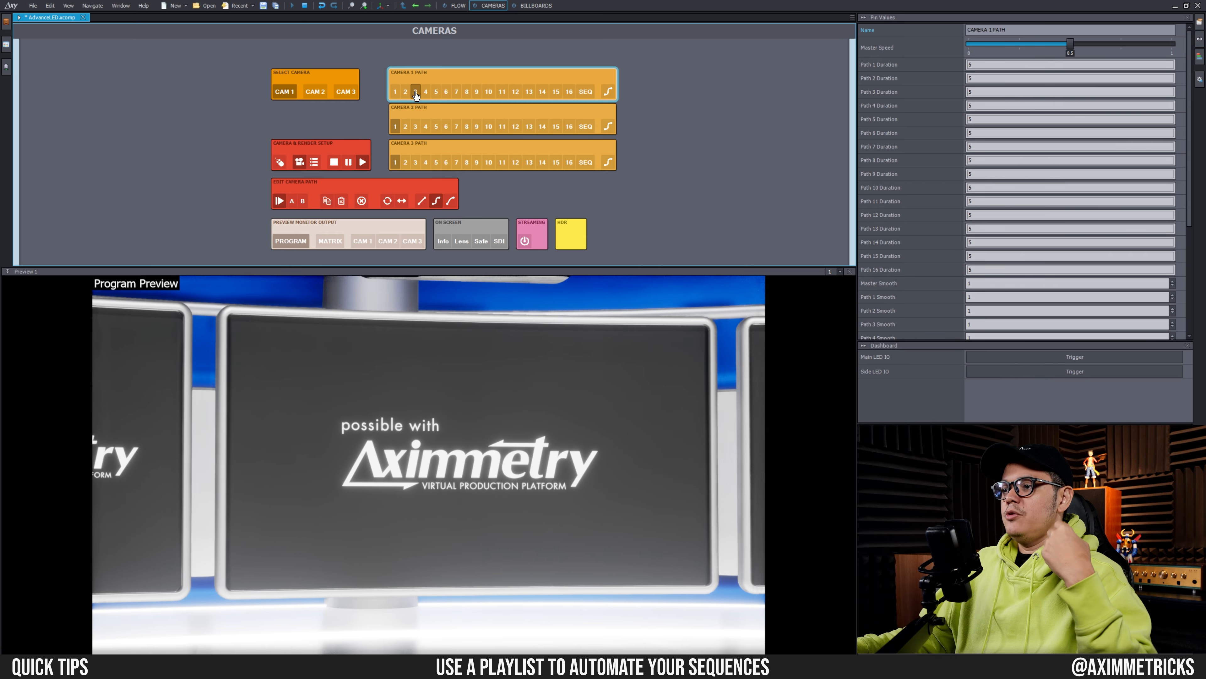
left_click(533, 6)
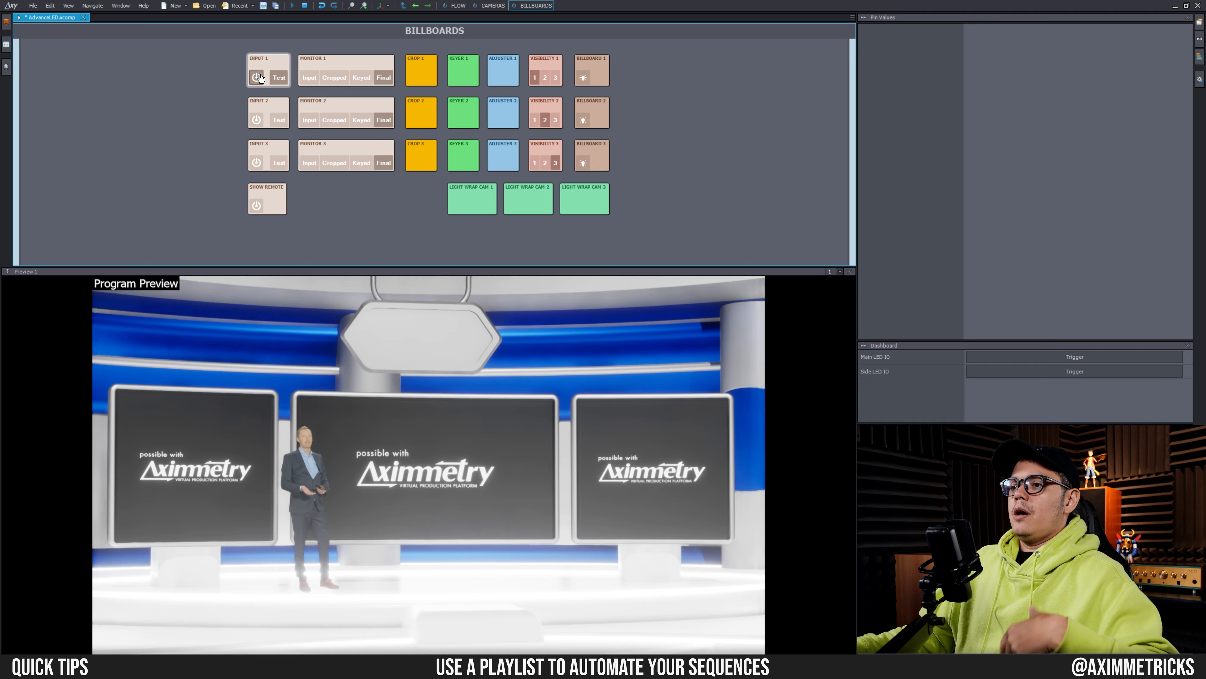
left_click(993, 359)
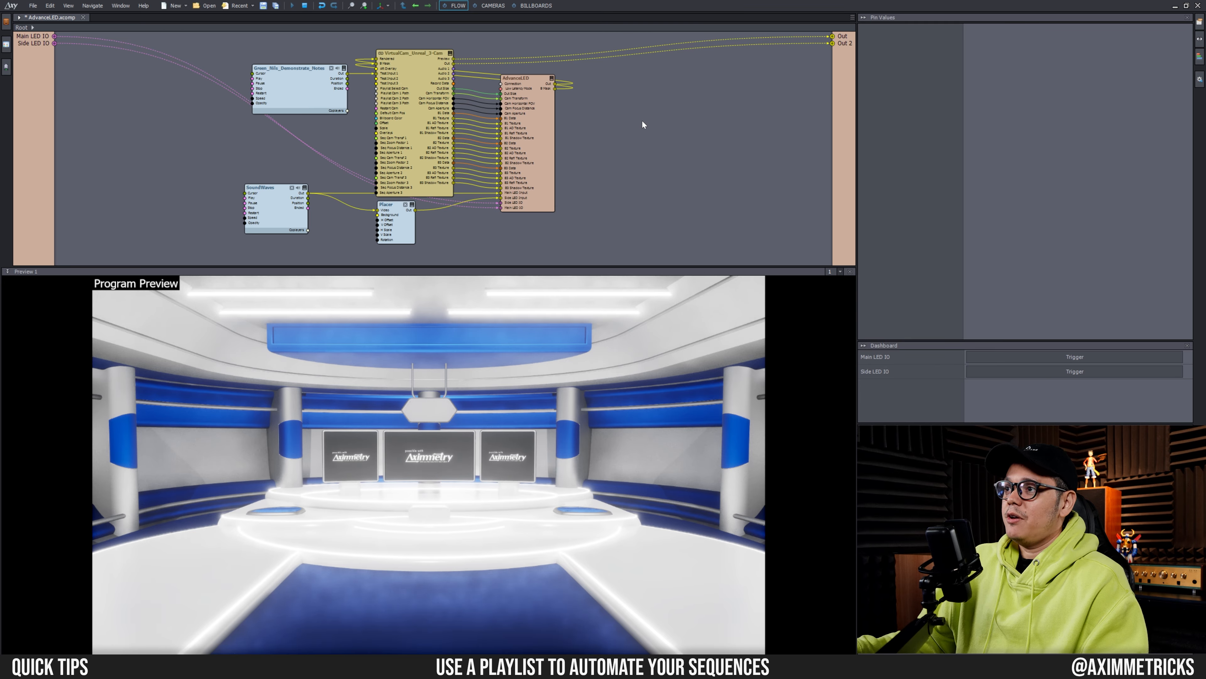
- Insert a Playlist module in the empty area of the flow beside the AdvanceLED module and open its playlist editor
right_click(630, 116)
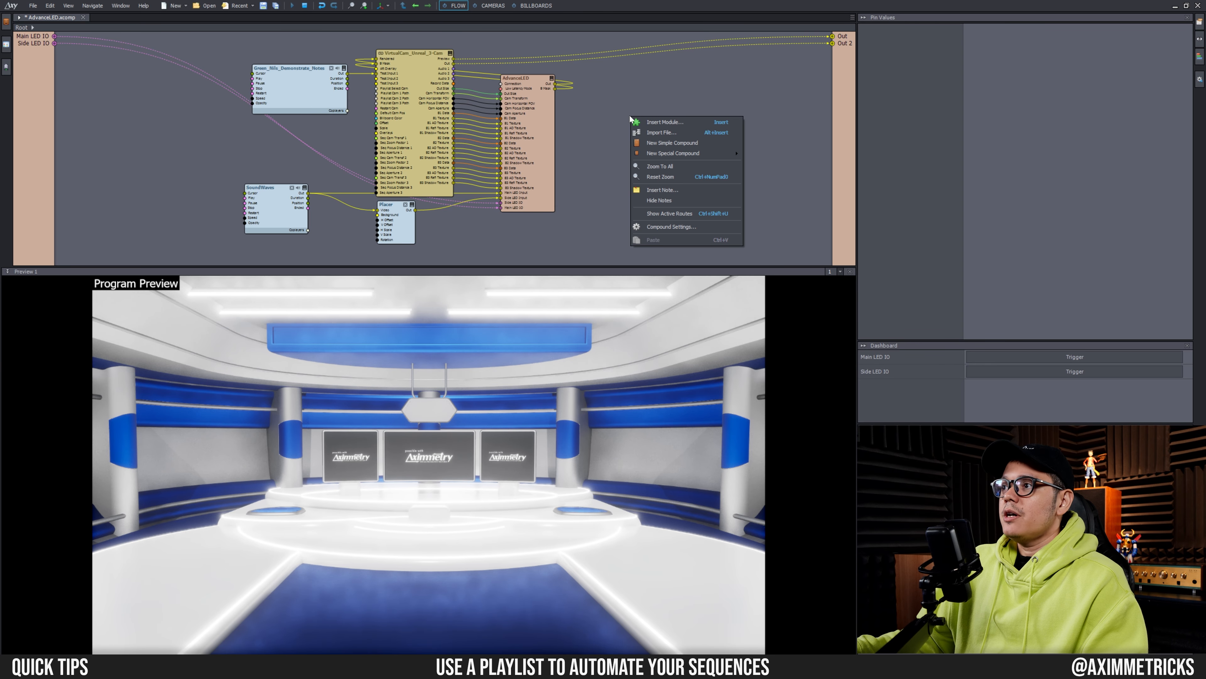
left_click(683, 122)
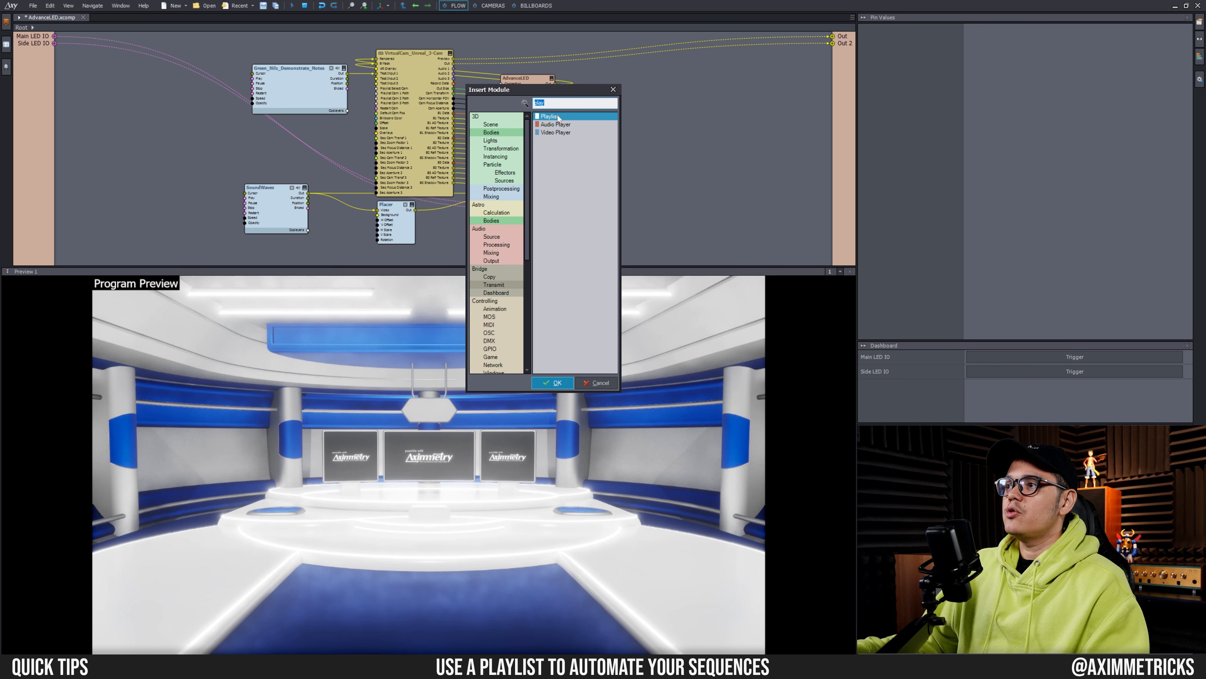
left_click(554, 383)
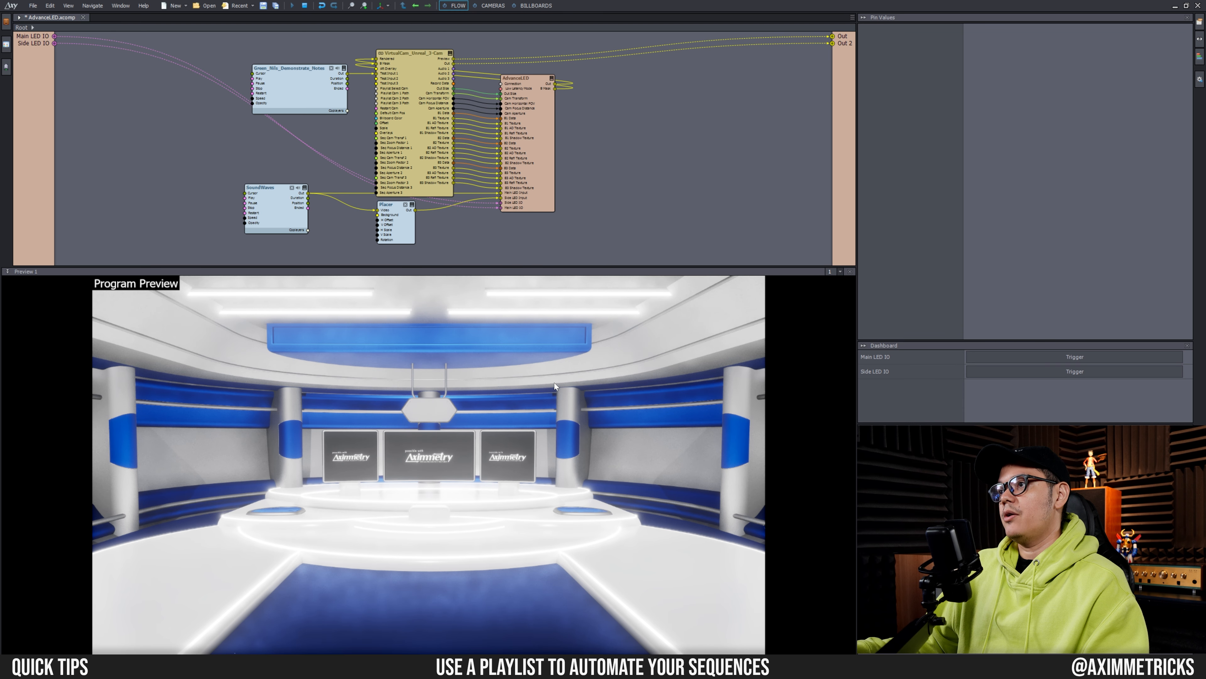
left_click_drag(653, 125, 648, 136)
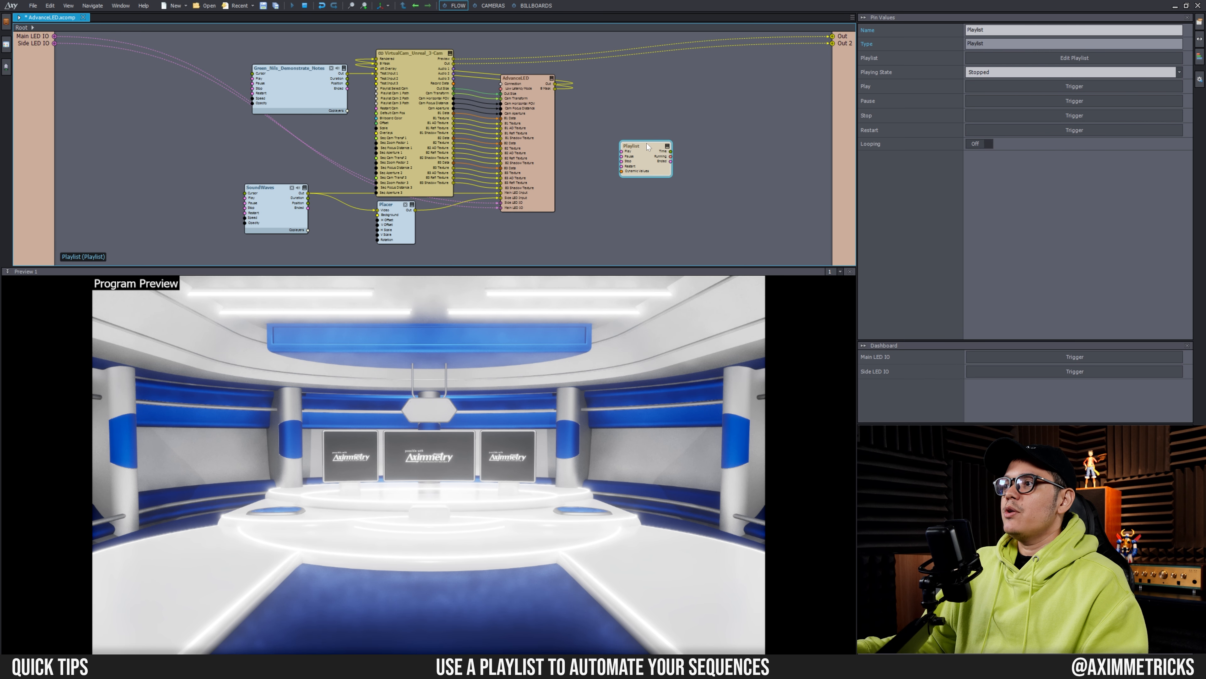
double_click(646, 143)
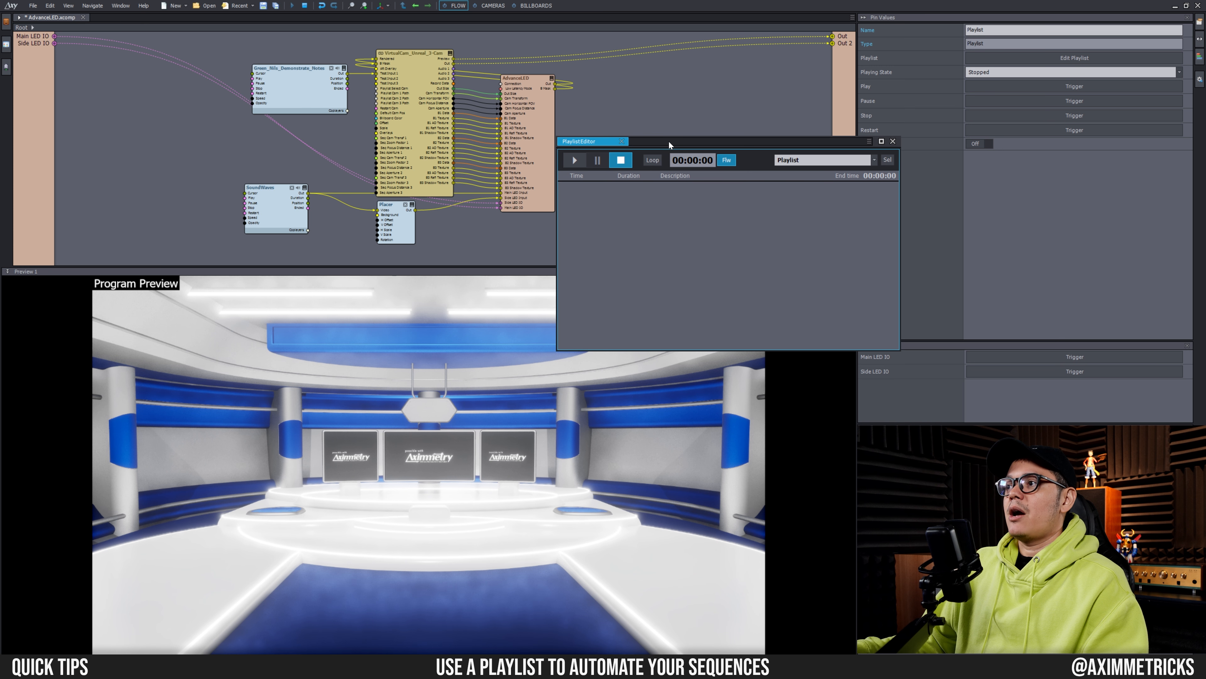
left_click_drag(668, 141, 716, 97)
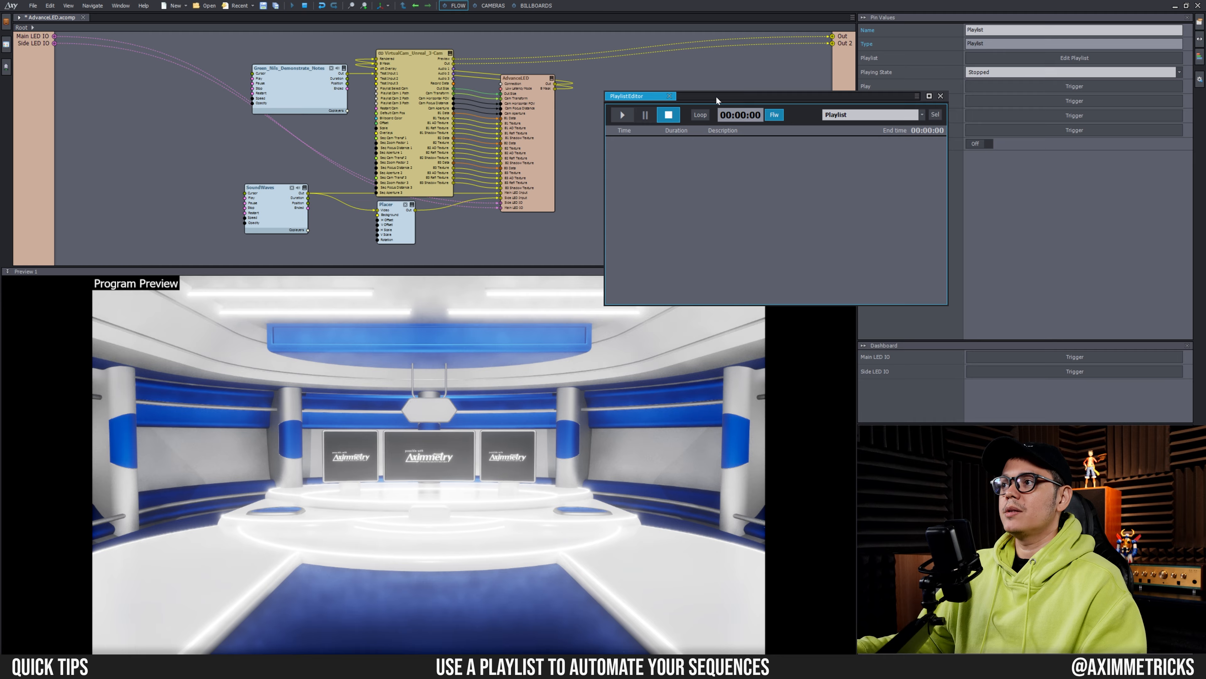
left_click_drag(716, 96, 706, 96)
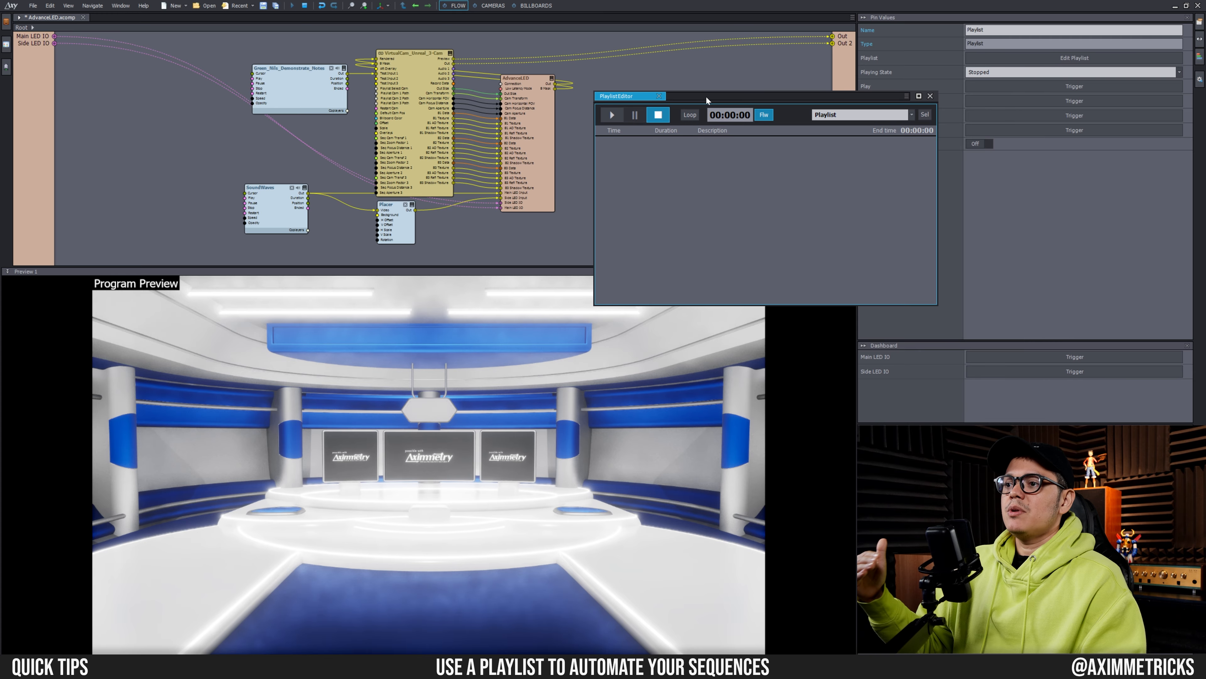
- Rename the Playlist module as Opening Sequence and move the playlist editor clear of the module
double_click(977, 30)
key("BackSpace")
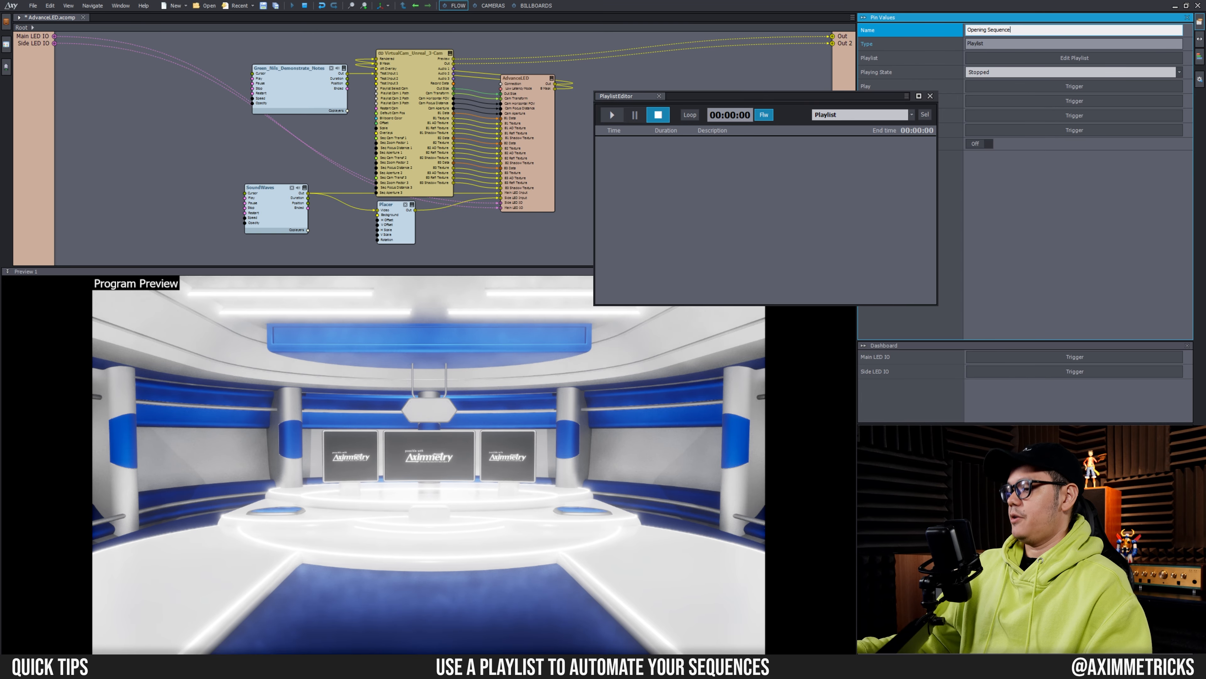
key("Return")
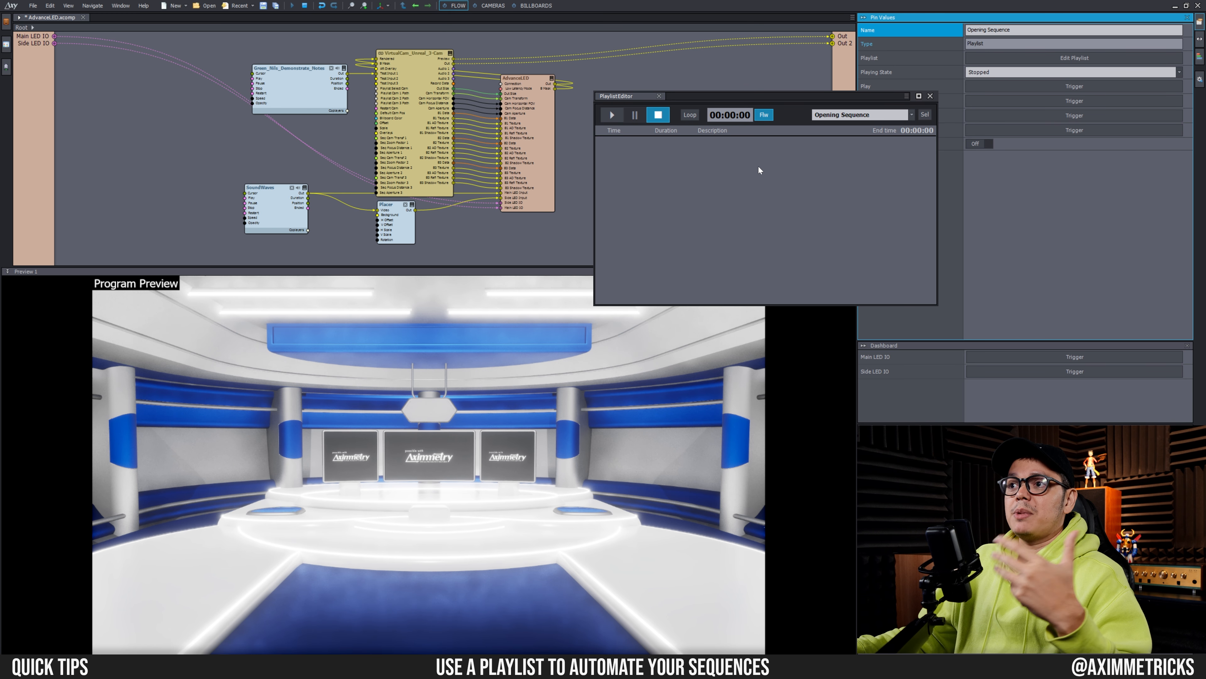
left_click_drag(808, 101, 916, 125)
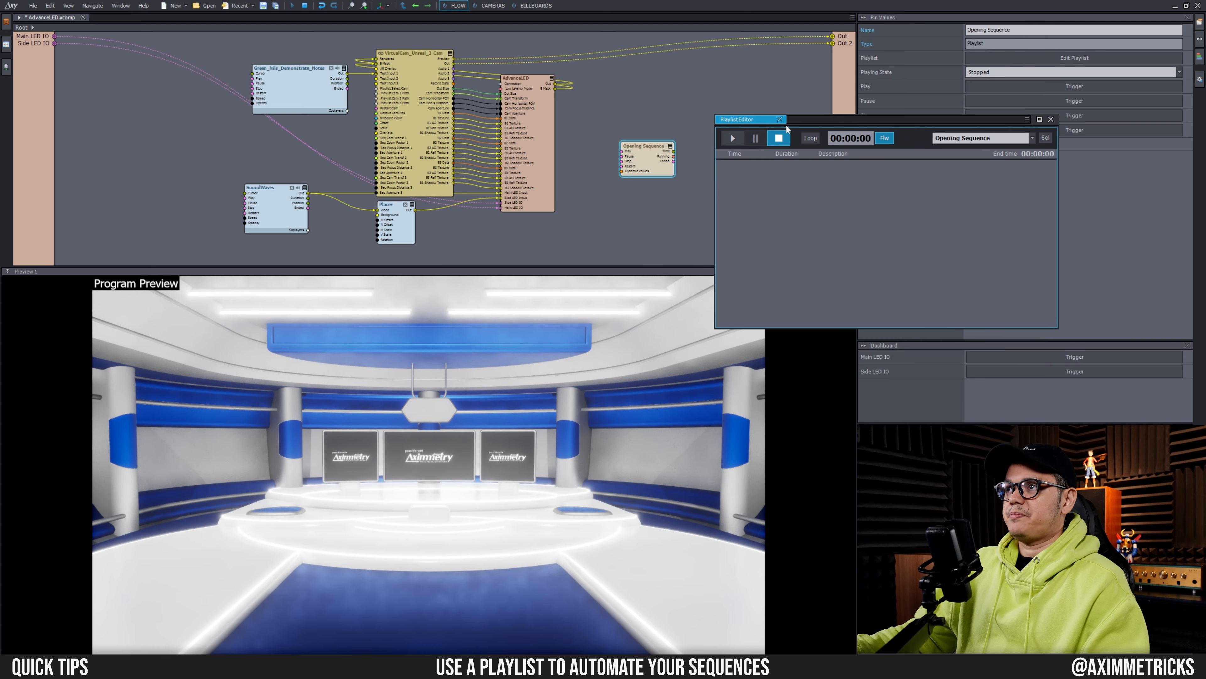
- Switch to the Cameras board, then briefly play and stop the Camera 1 movement
left_click(492, 6)
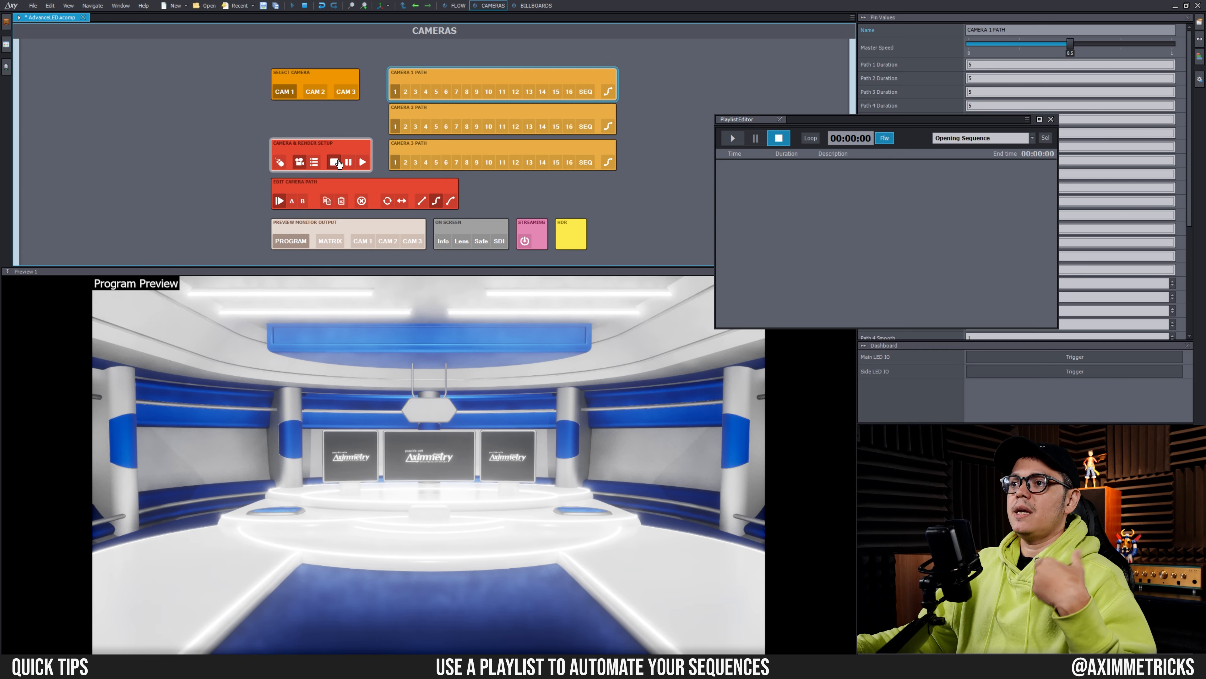
left_click(363, 162)
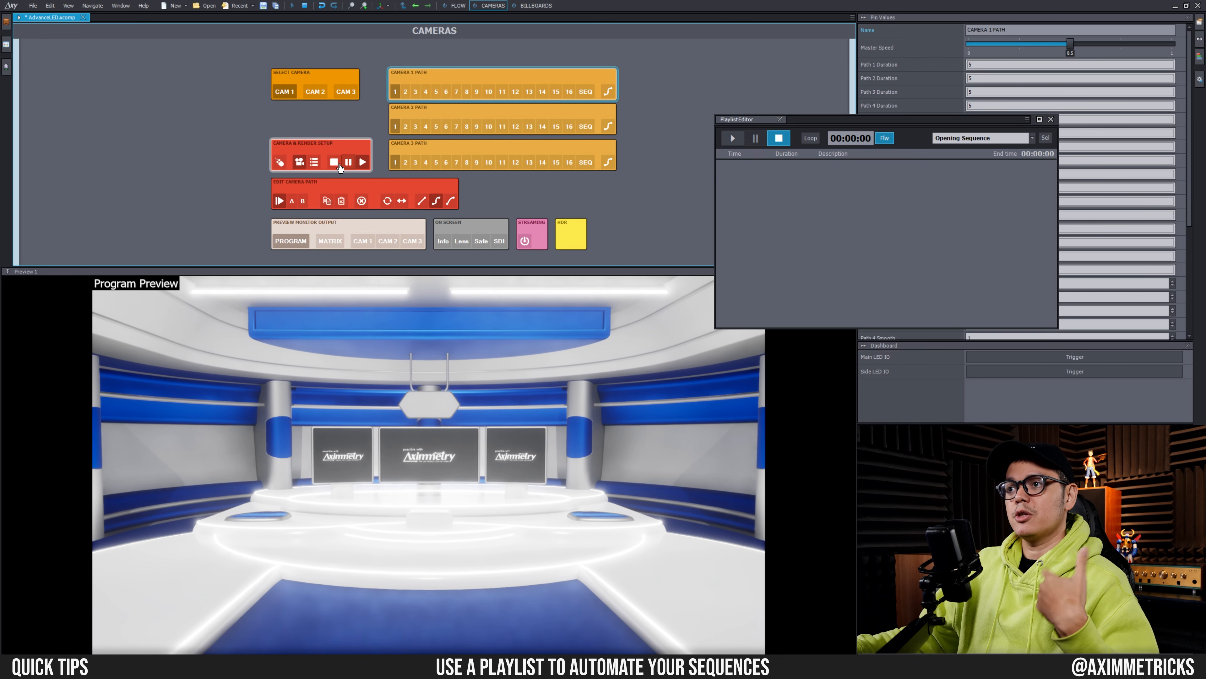
left_click(334, 162)
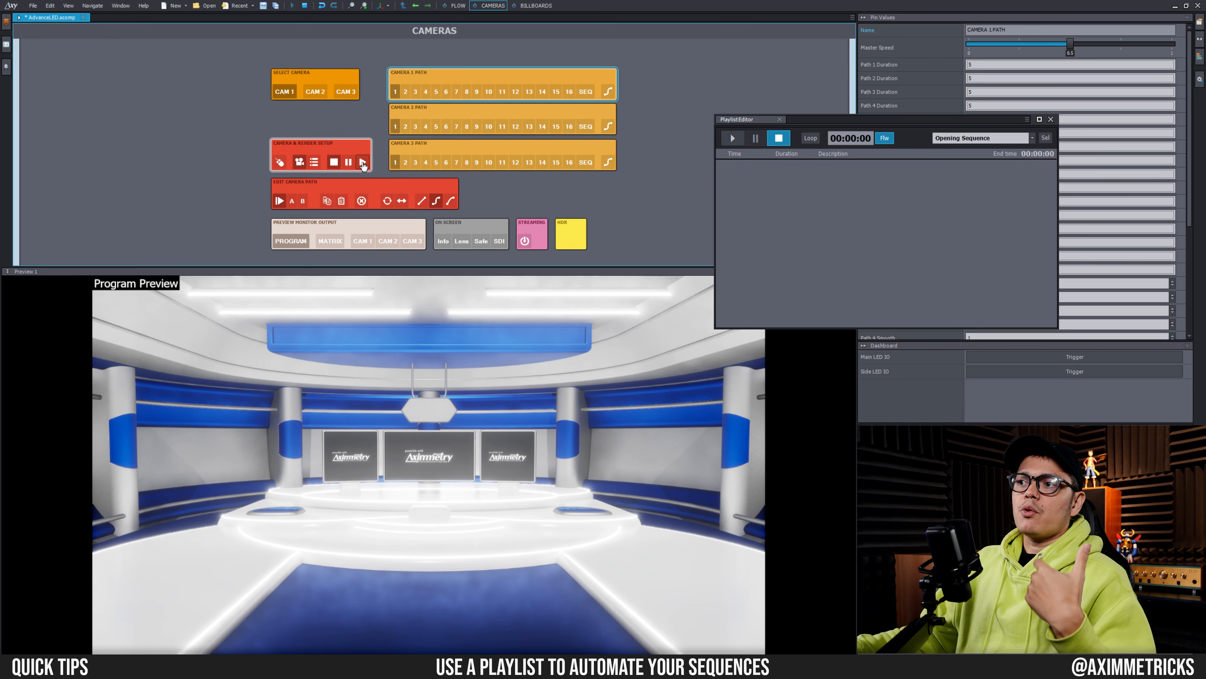
- Add the Play button of Camera & Render Setup to the Opening Sequence playlist and give the event a 5-second duration
right_click(364, 164)
mouse_move(416, 169)
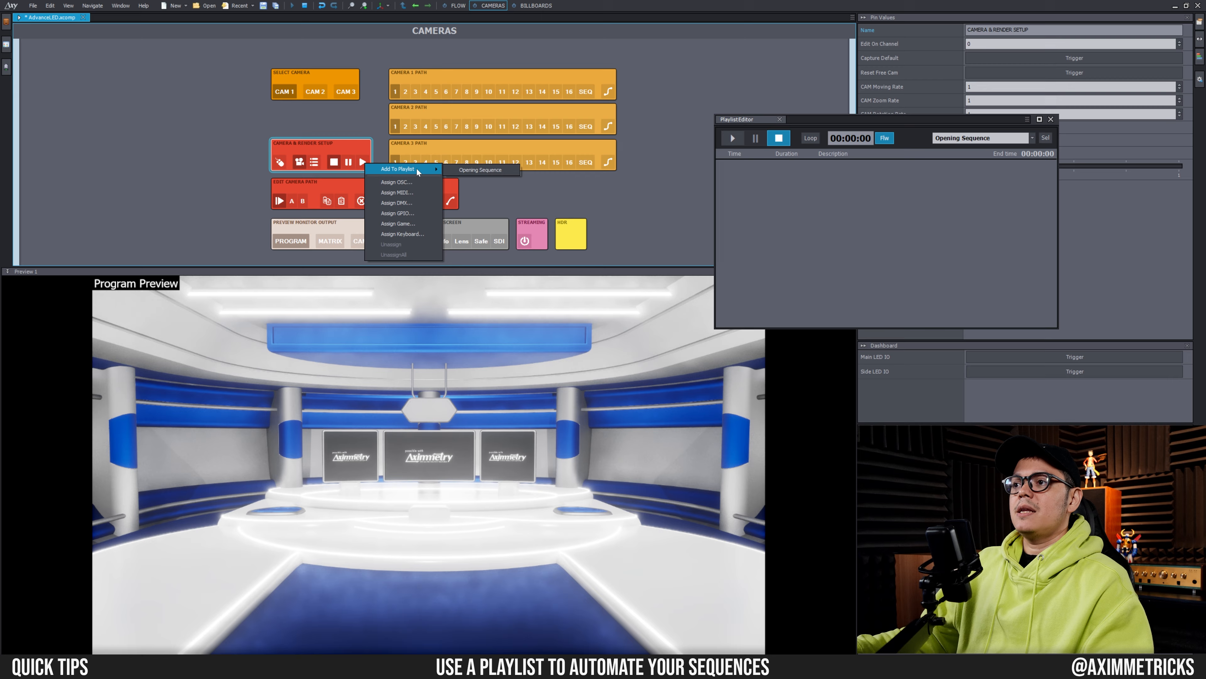
left_click(489, 170)
left_click(656, 288)
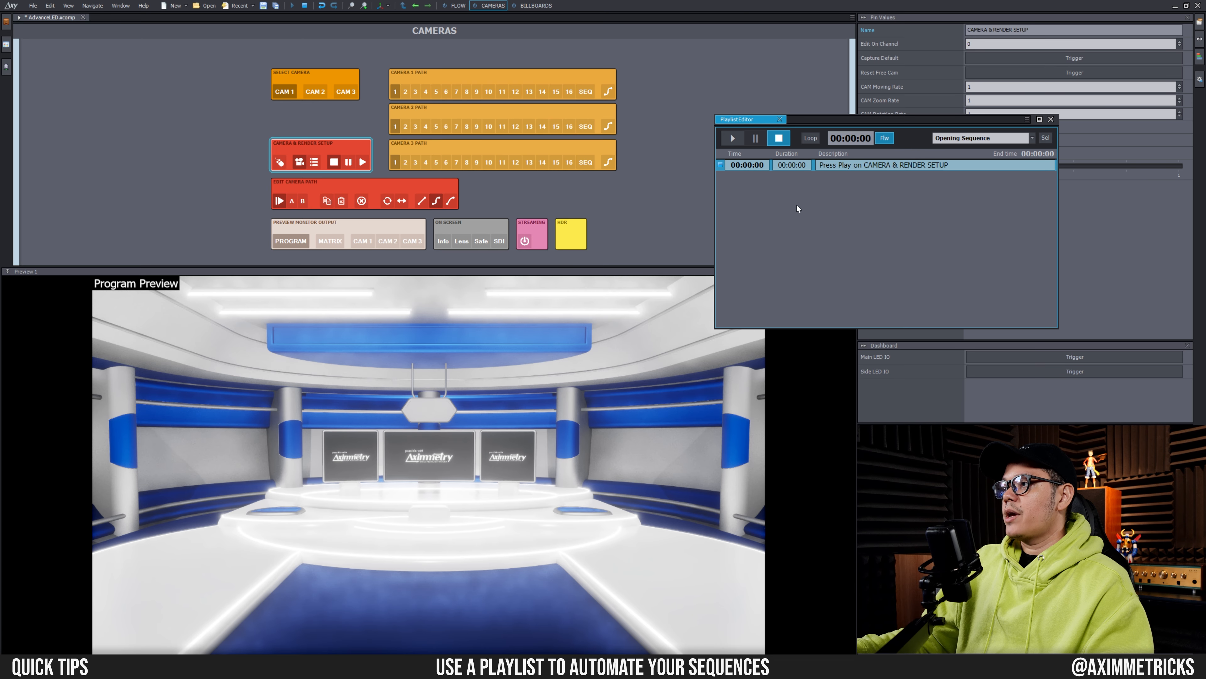
left_click_drag(845, 116, 773, 101)
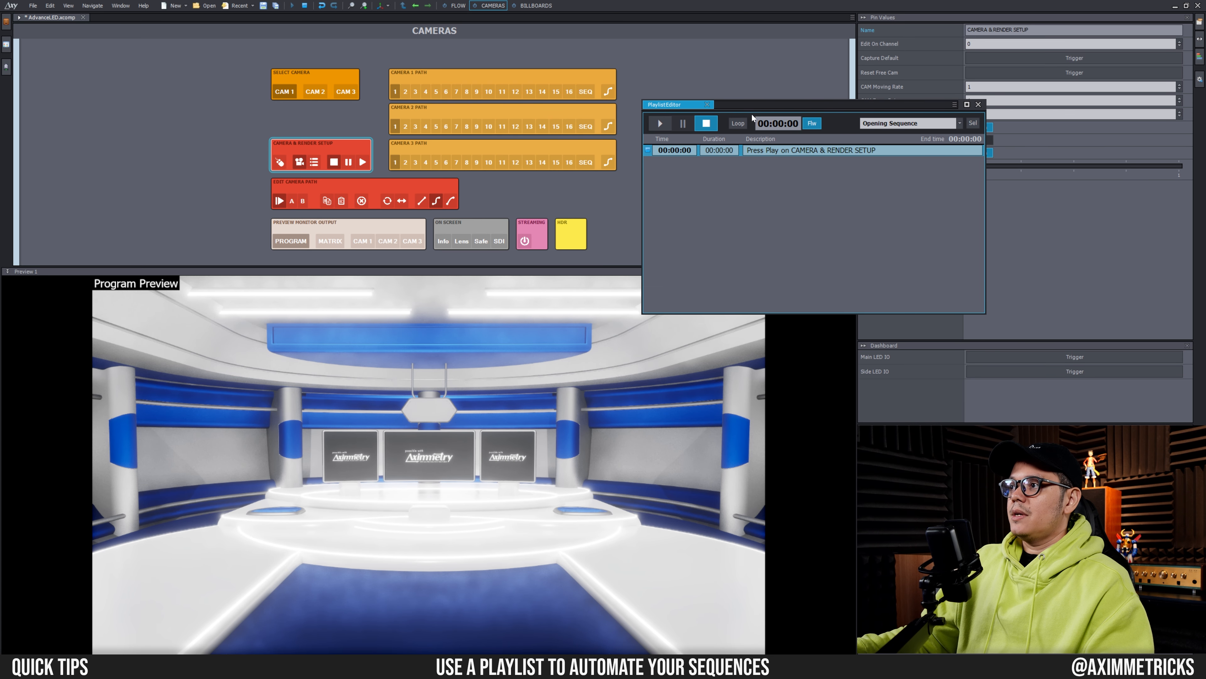
double_click(722, 150)
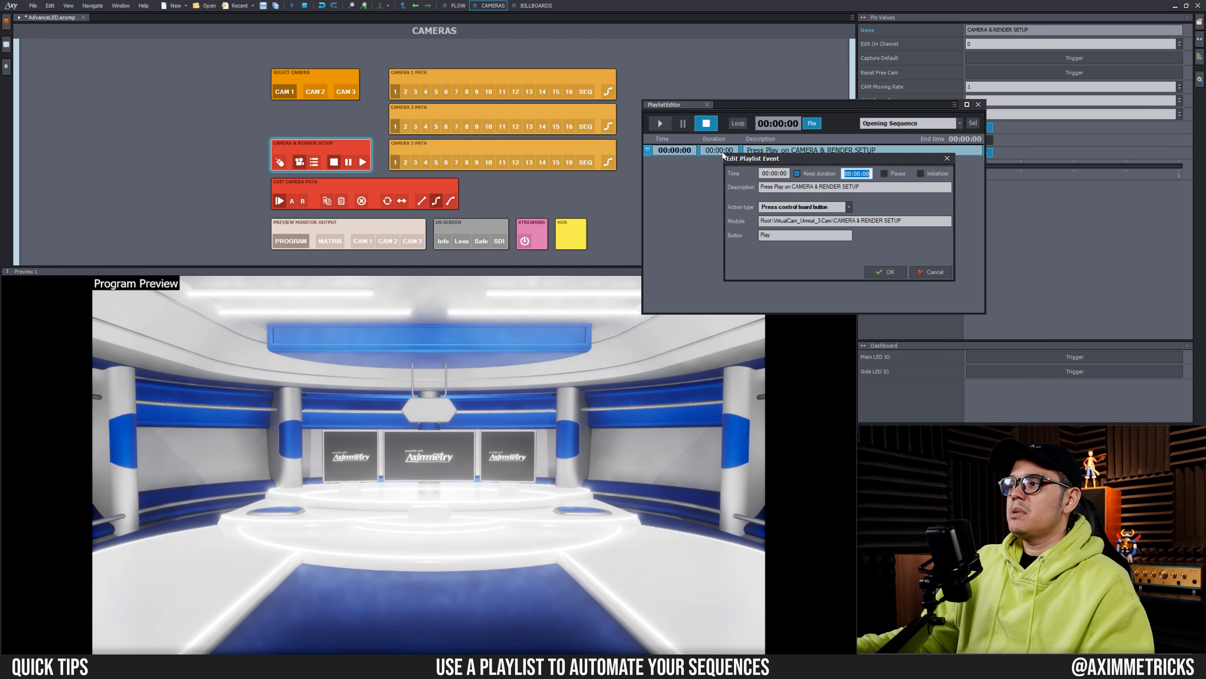
type("5")
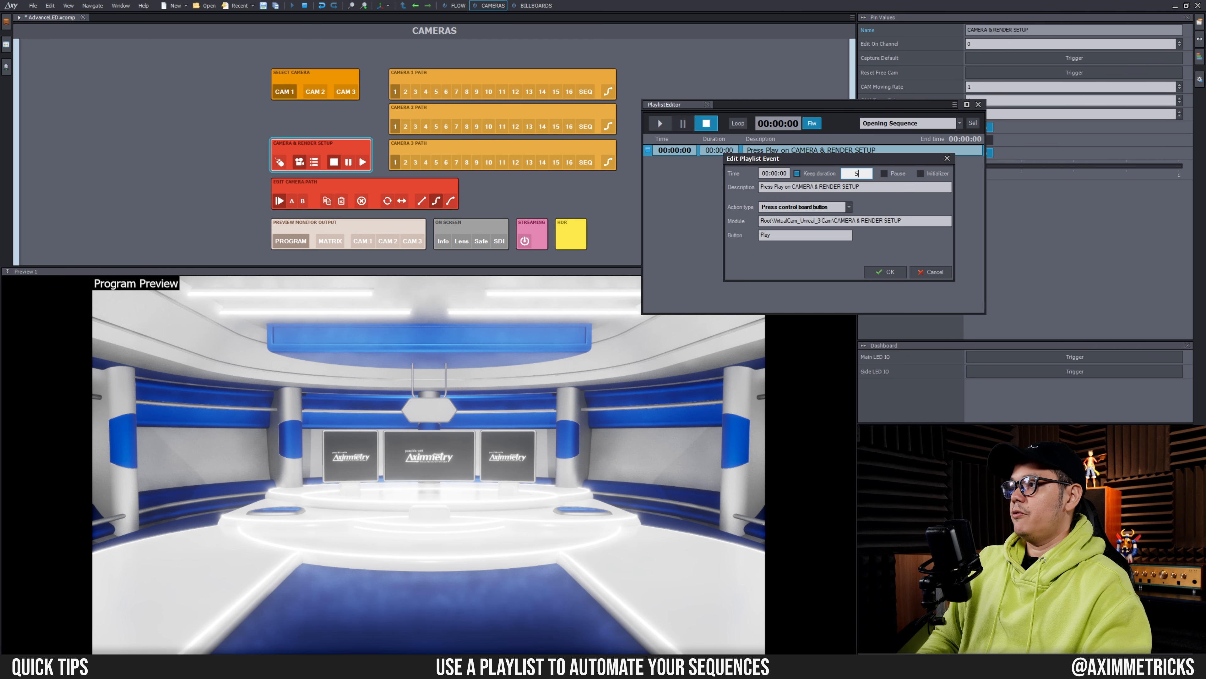
key("Return")
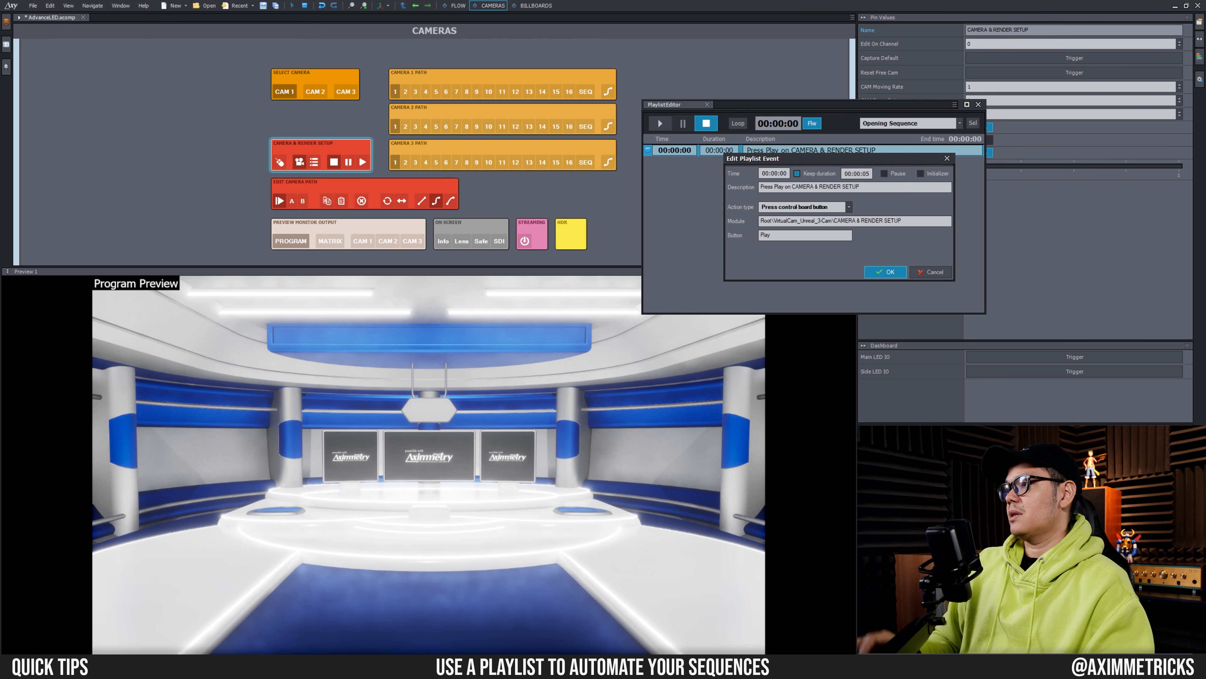
left_click(890, 274)
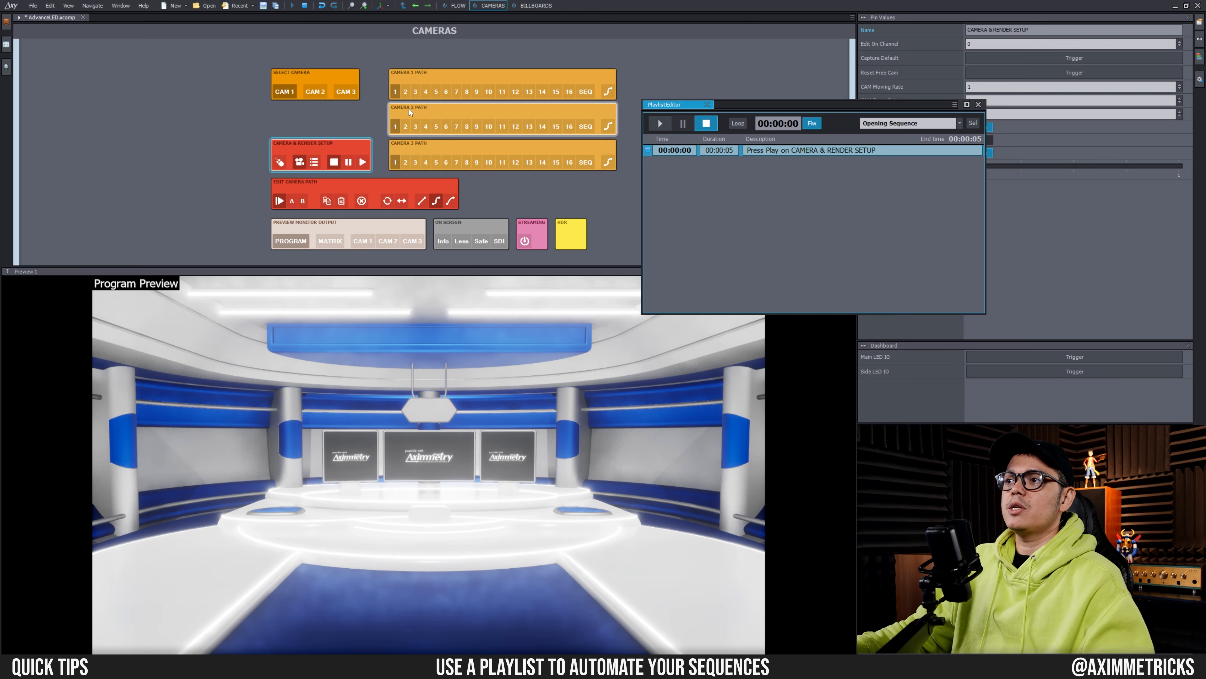
- Add button 2 of Camera 1 Path to the Opening Sequence playlist at 00:00:05 with a 5-second duration
right_click(406, 93)
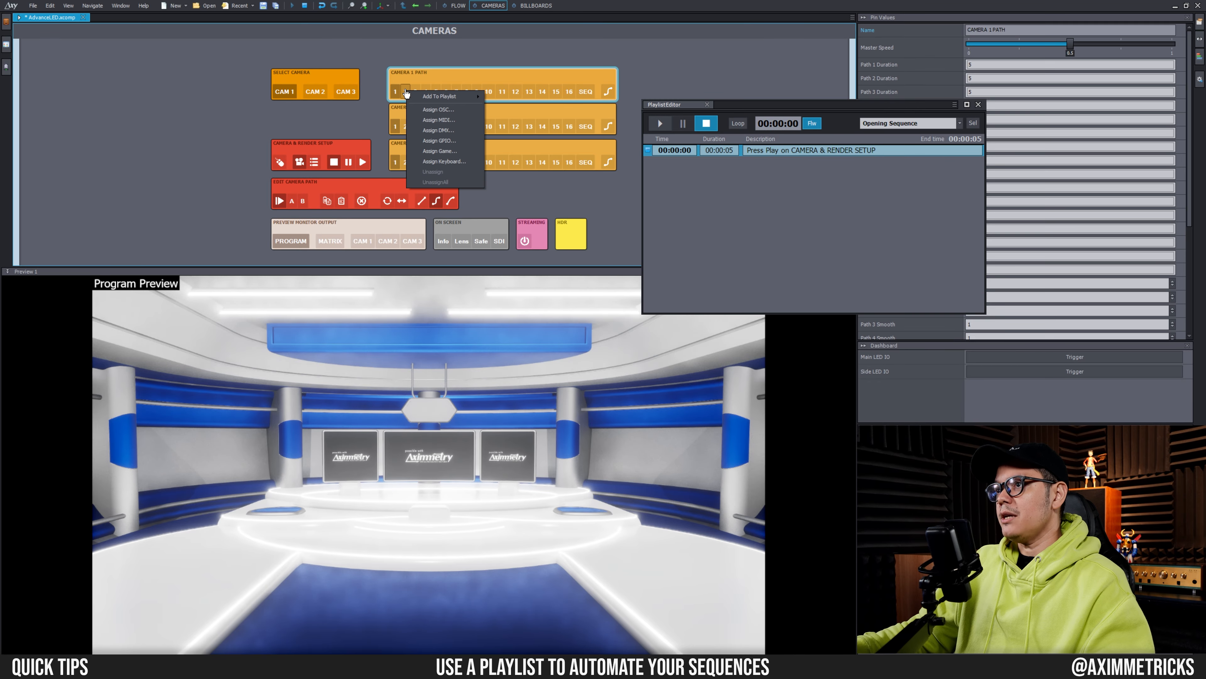
mouse_move(428, 94)
left_click(500, 98)
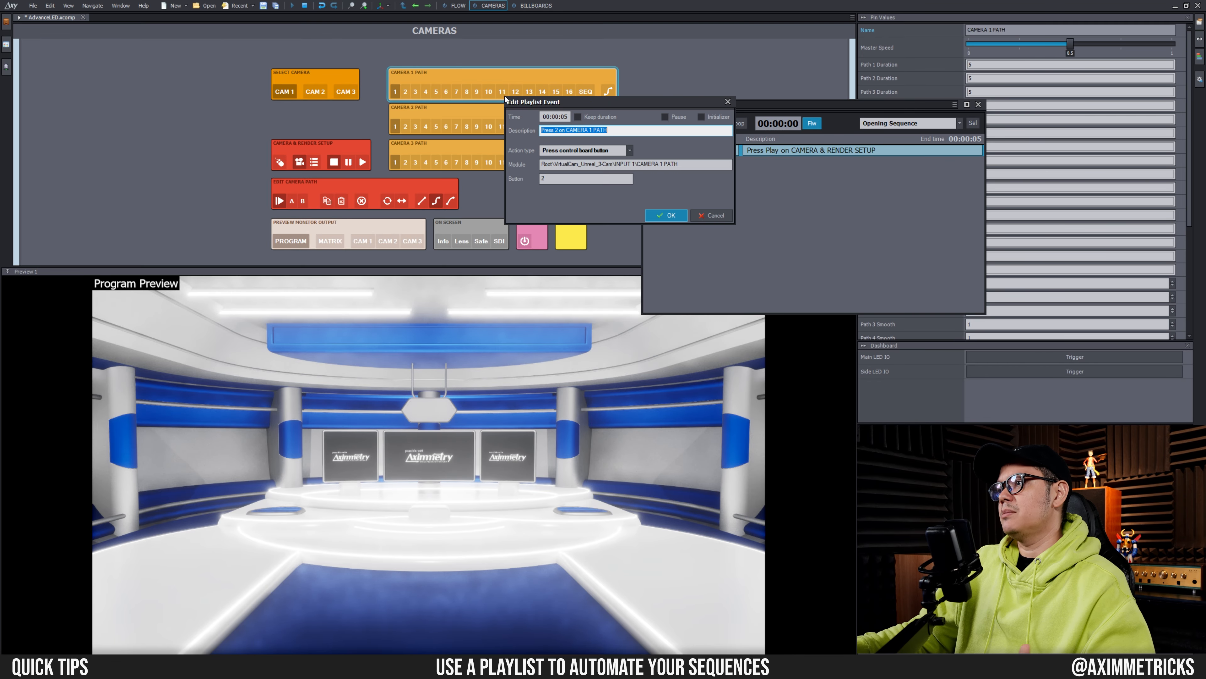
left_click(674, 219)
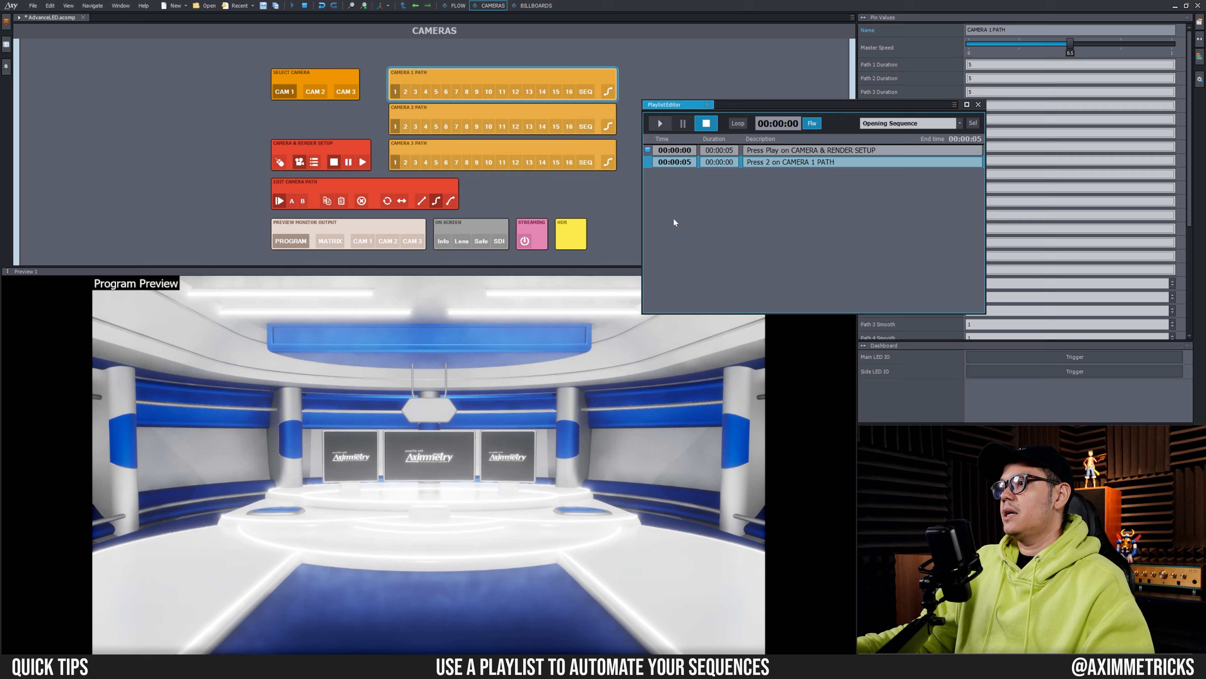
double_click(724, 163)
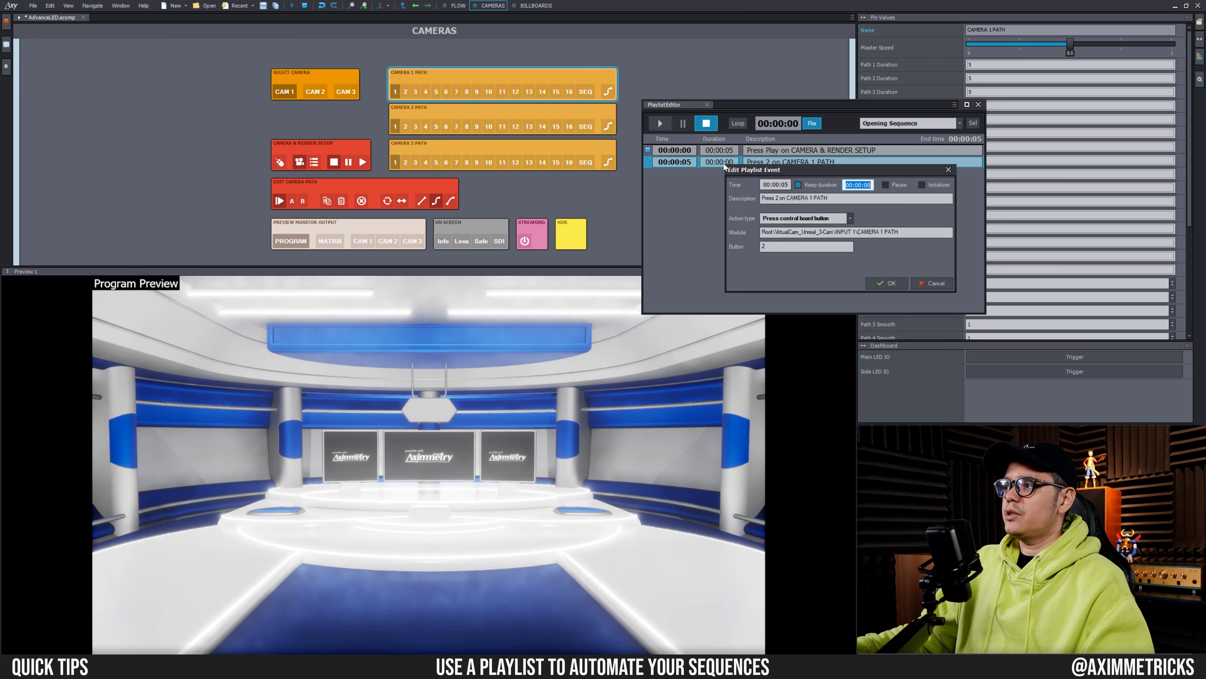
type("5")
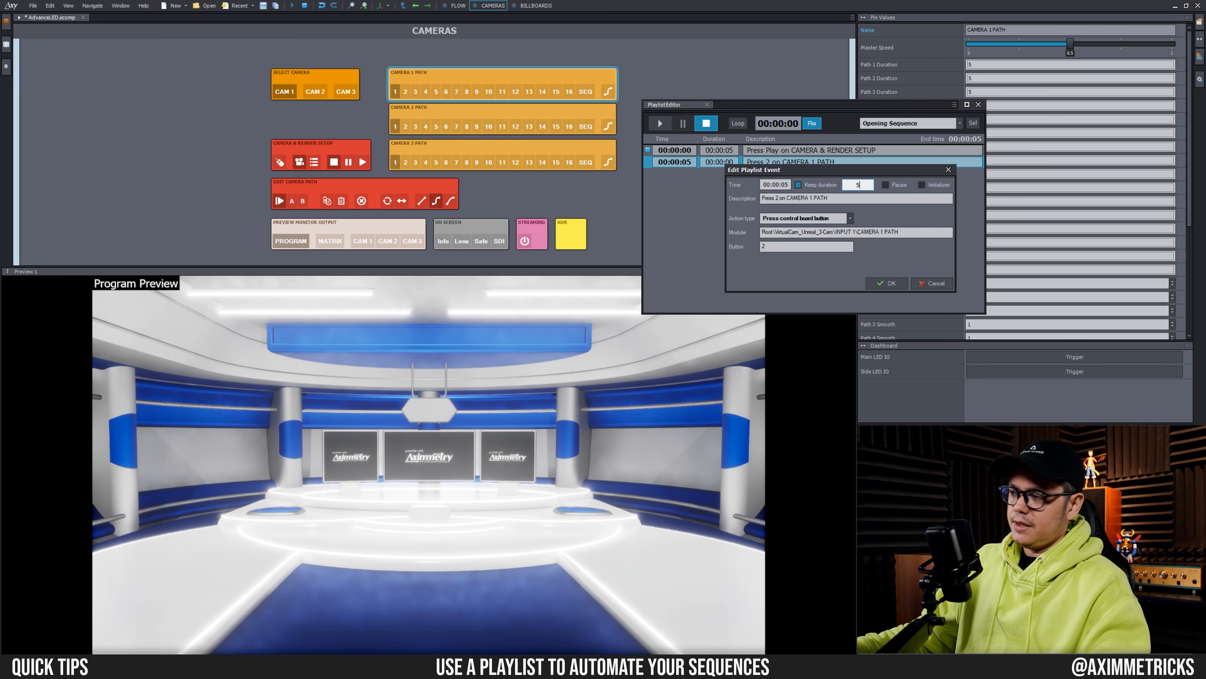
left_click(885, 282)
left_click(771, 234)
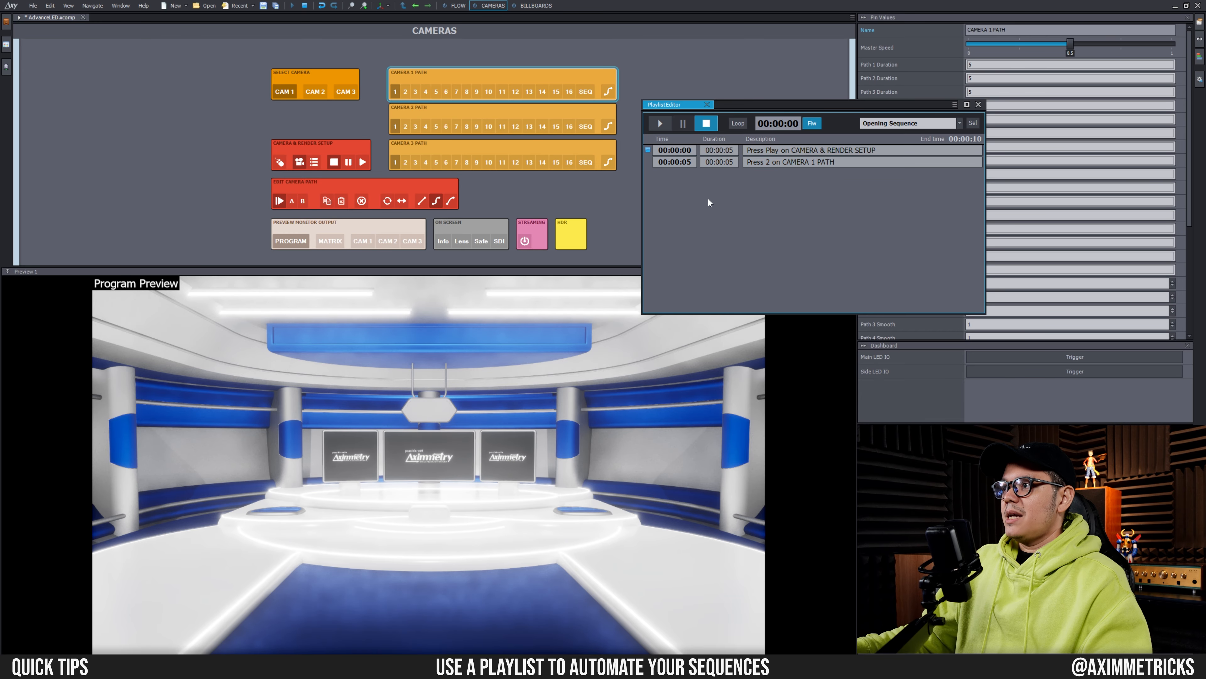
- Add button 3 of Camera 1 Path to the Opening Sequence playlist at 00:00:10 with a 5-second duration
right_click(416, 92)
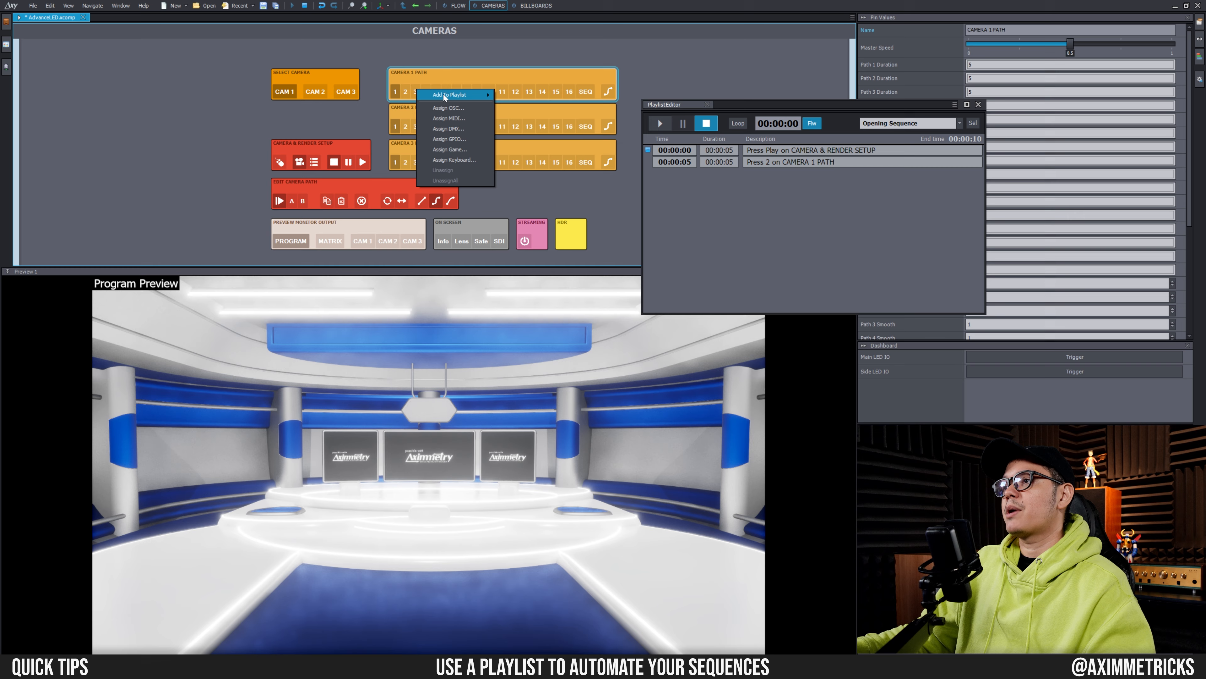
mouse_move(466, 95)
left_click(532, 95)
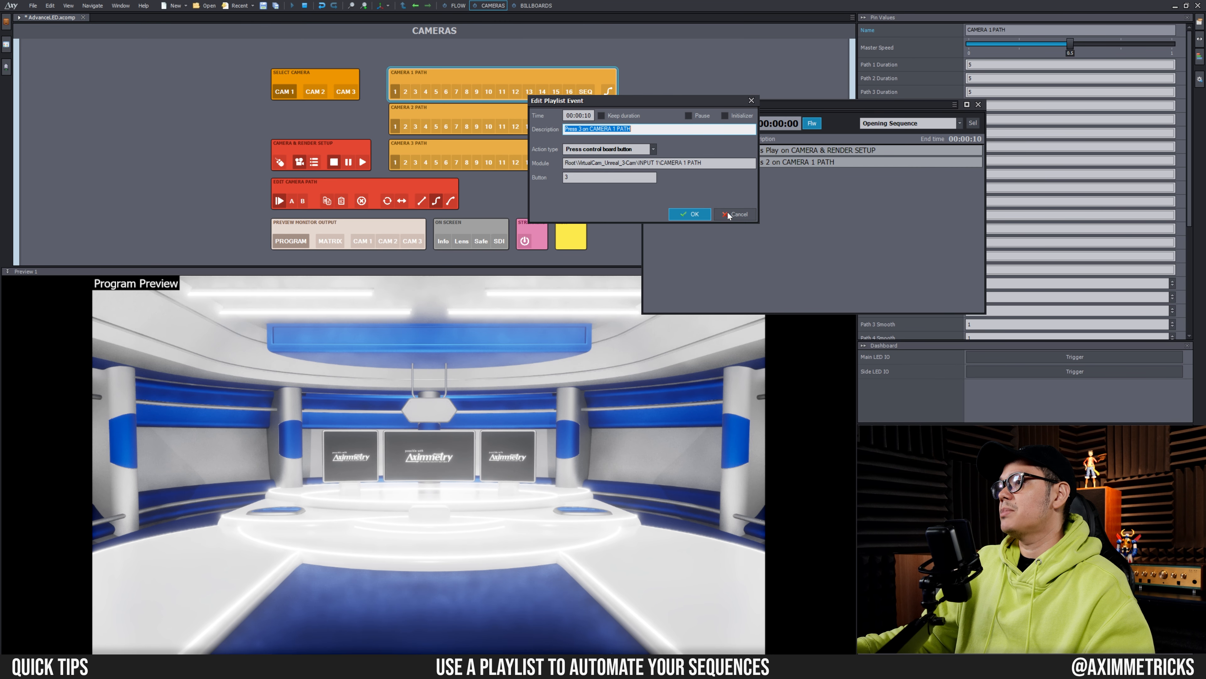
left_click(702, 214)
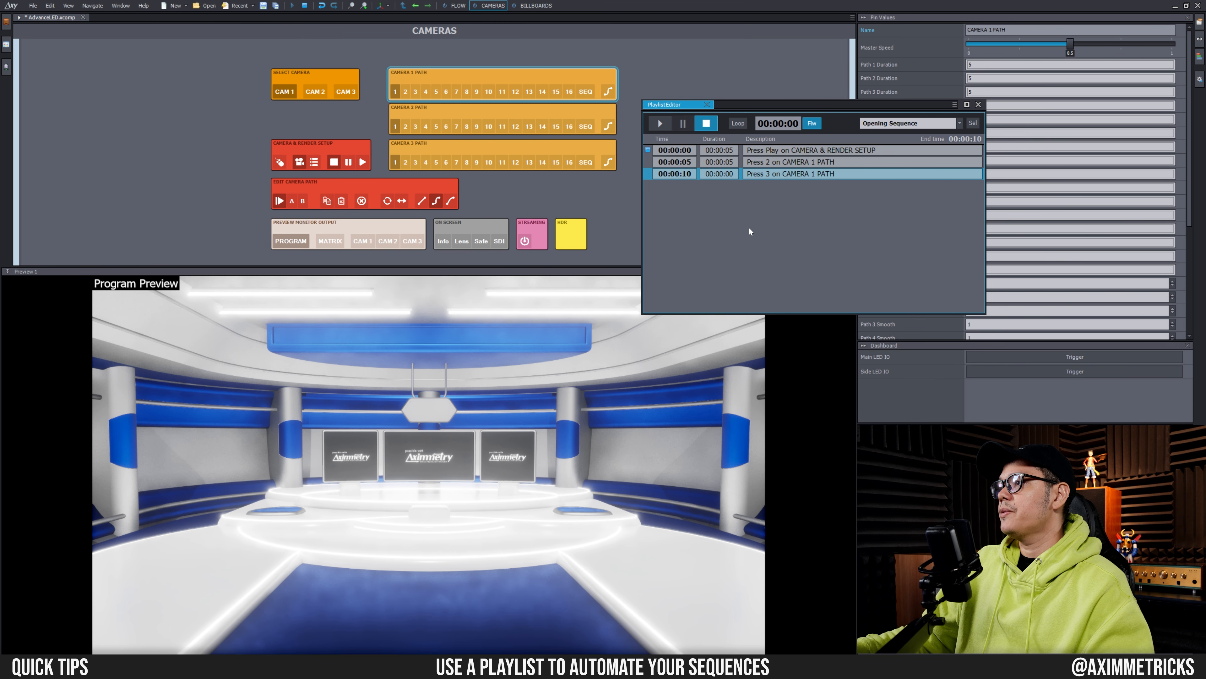
double_click(725, 175)
type("5")
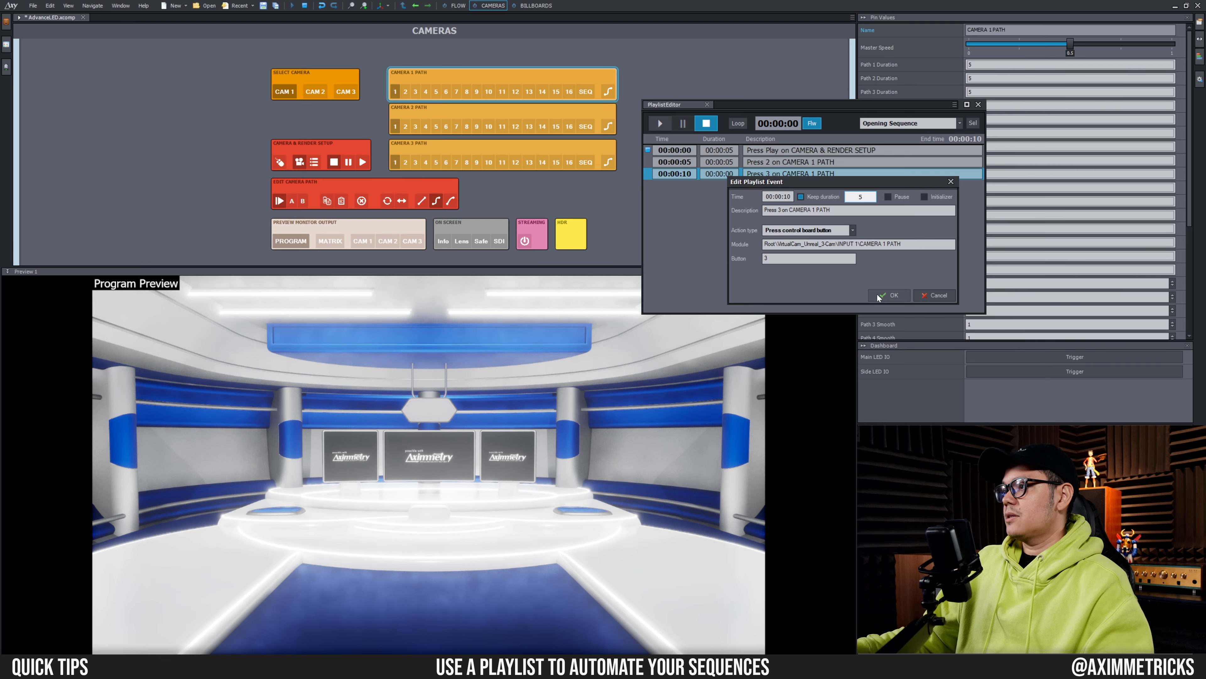
left_click(892, 295)
left_click(711, 214)
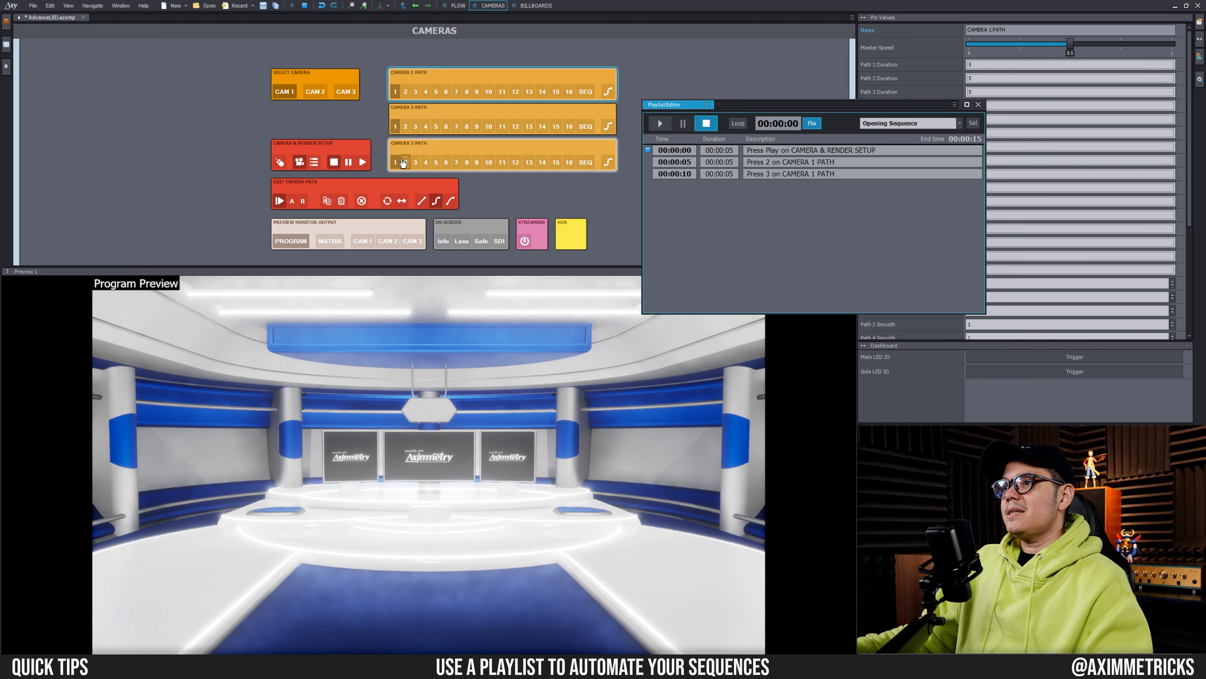
- Play the Opening Sequence playlist through, then switch on INPUT 1 on the Billboards board
left_click(660, 123)
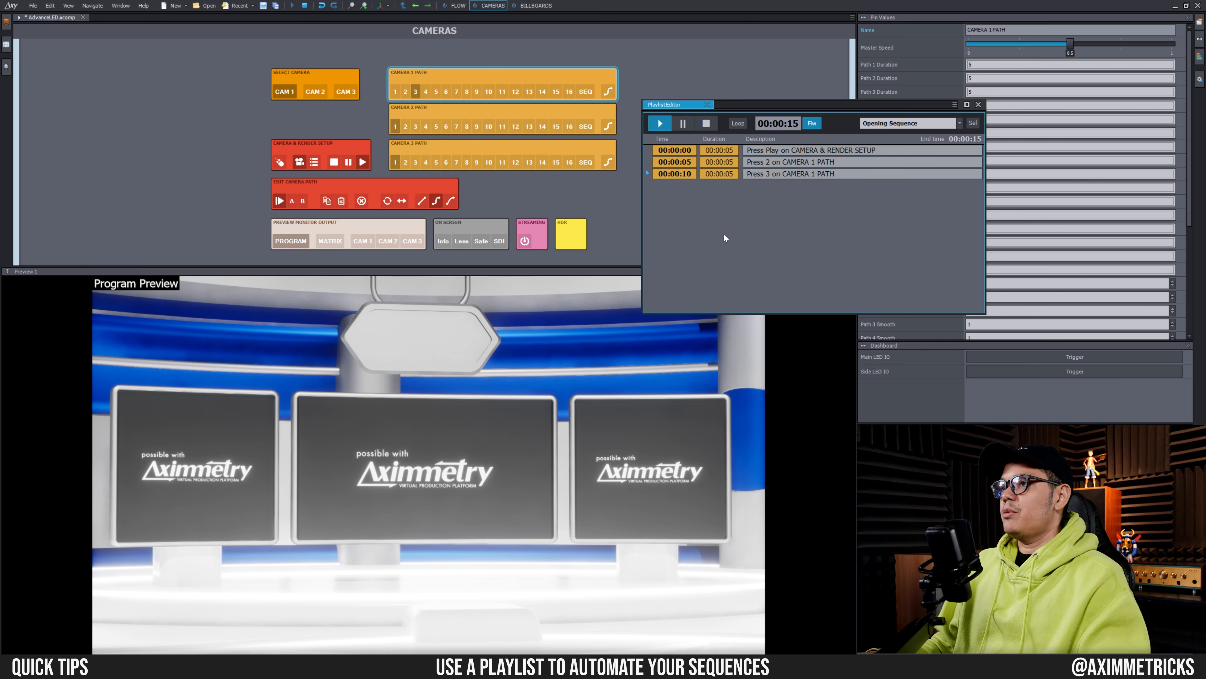
left_click(530, 6)
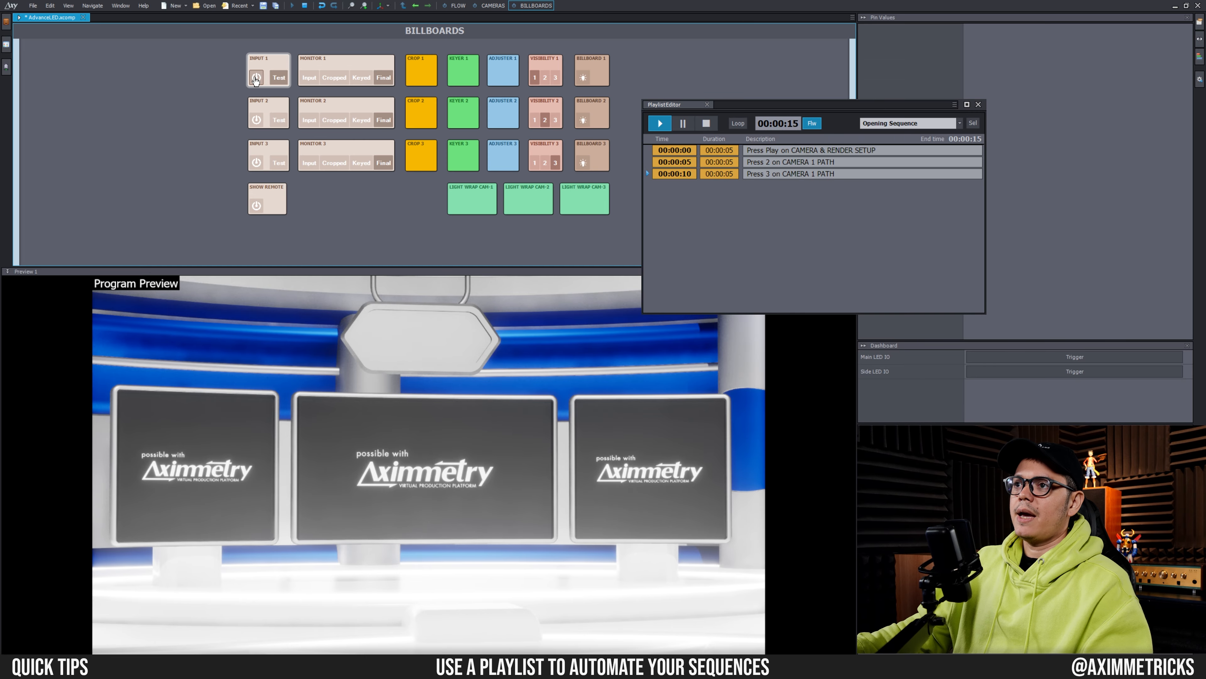
left_click(257, 77)
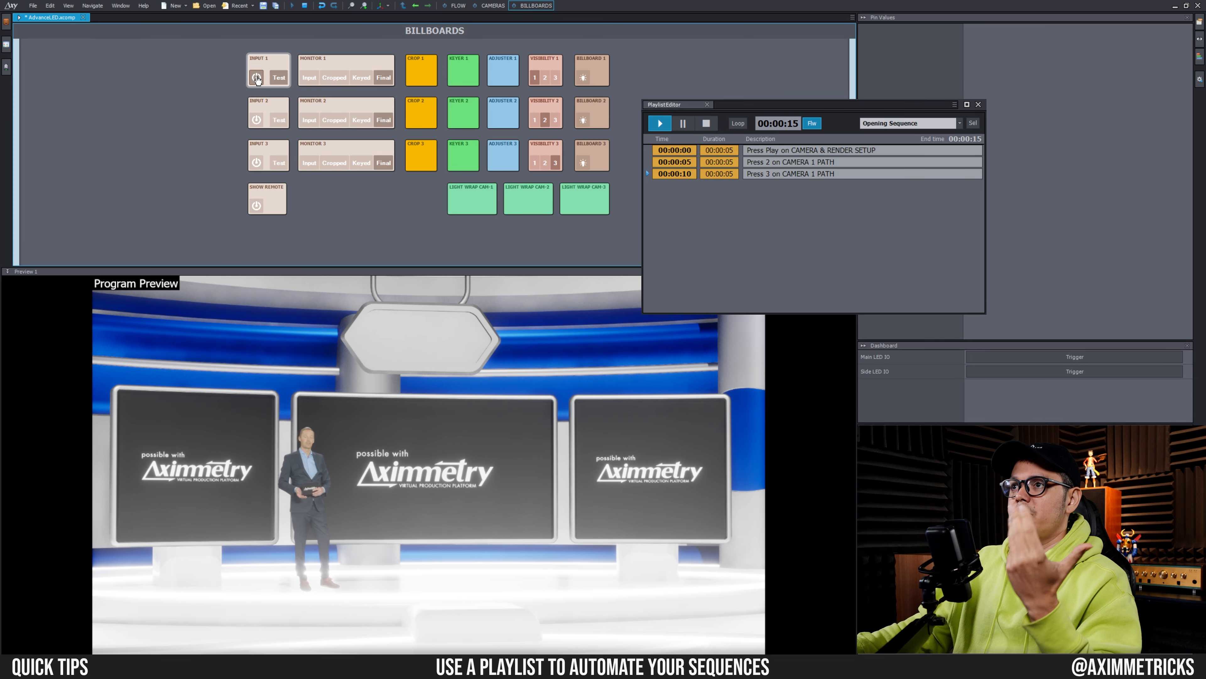
- Add the INPUT 1 power button's On state to the Opening Sequence playlist as an event at 00:00:15
right_click(257, 79)
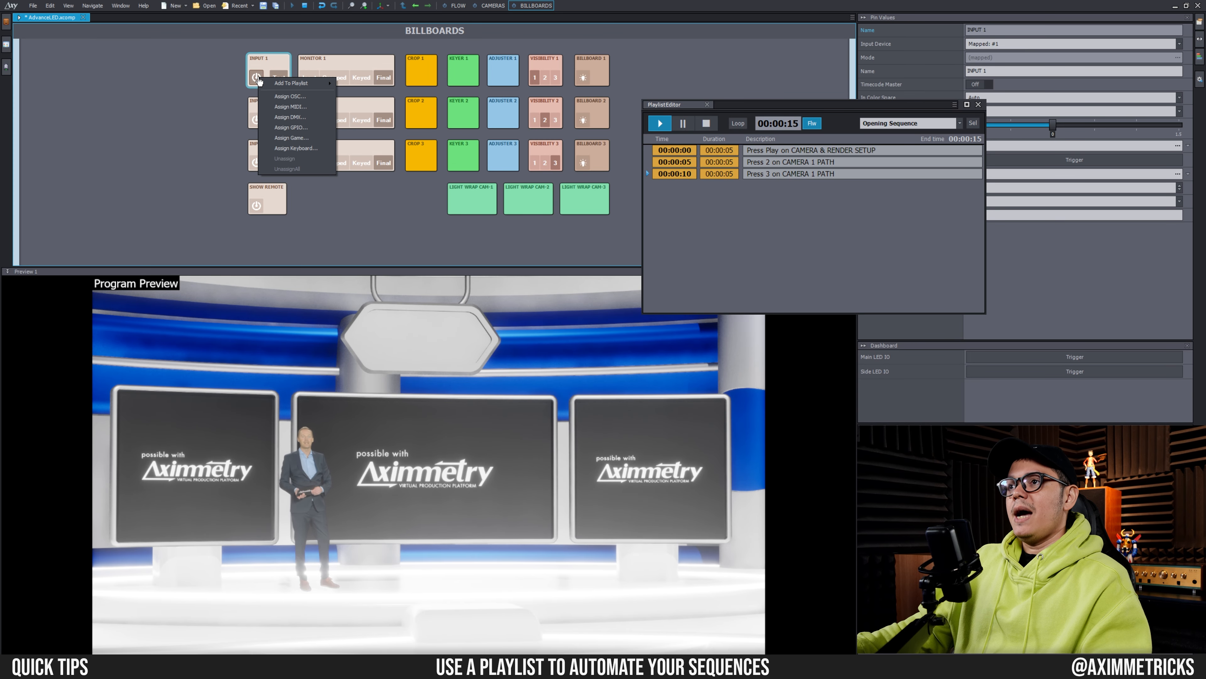
mouse_move(309, 83)
left_click(351, 84)
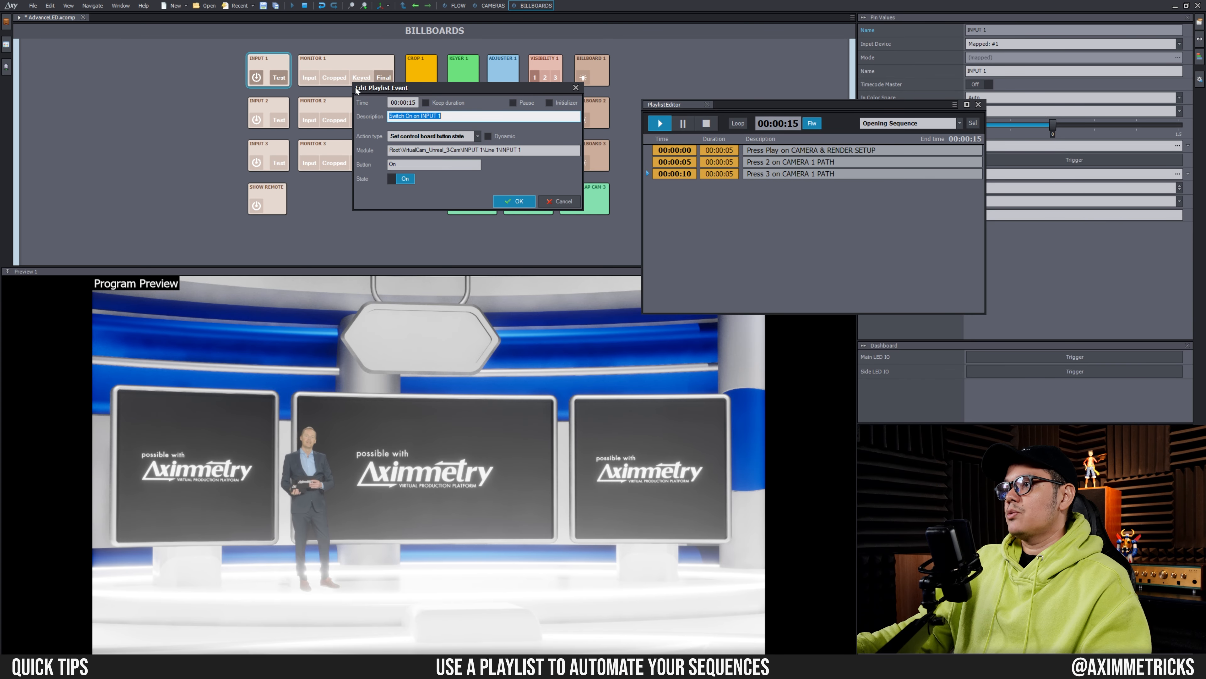
left_click(516, 203)
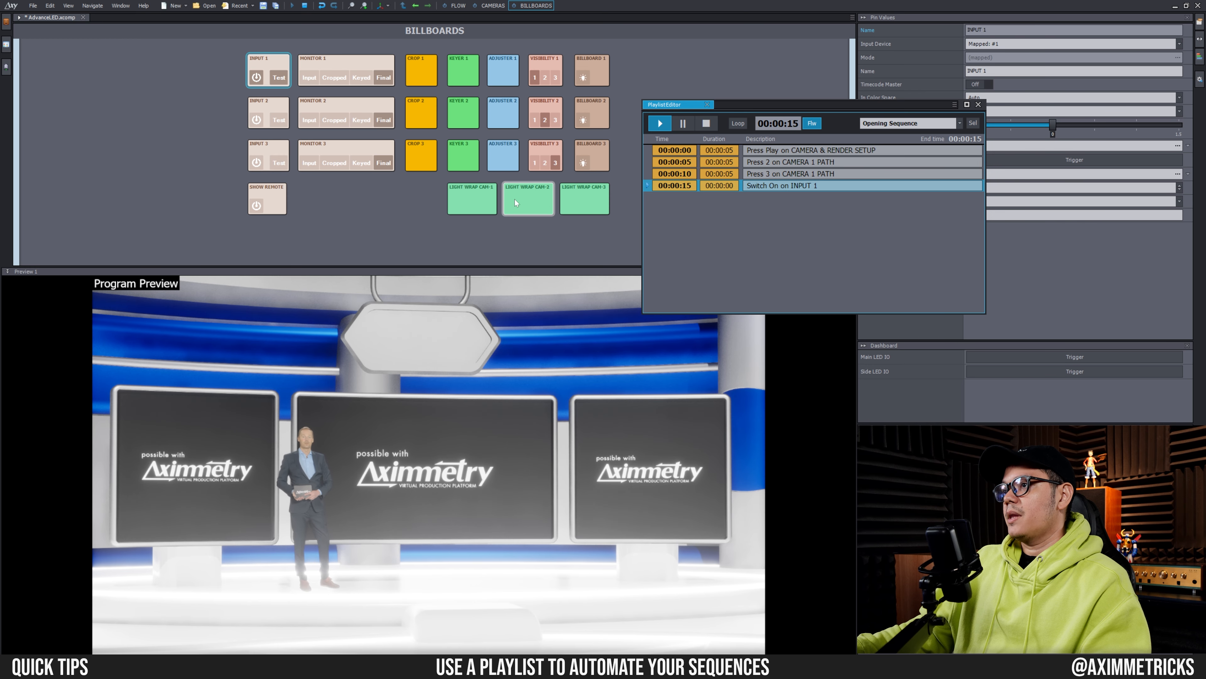
- Add the Side LED IO trigger of the AdvanceLED module to the Opening Sequence playlist at 00:00:15
left_click(454, 7)
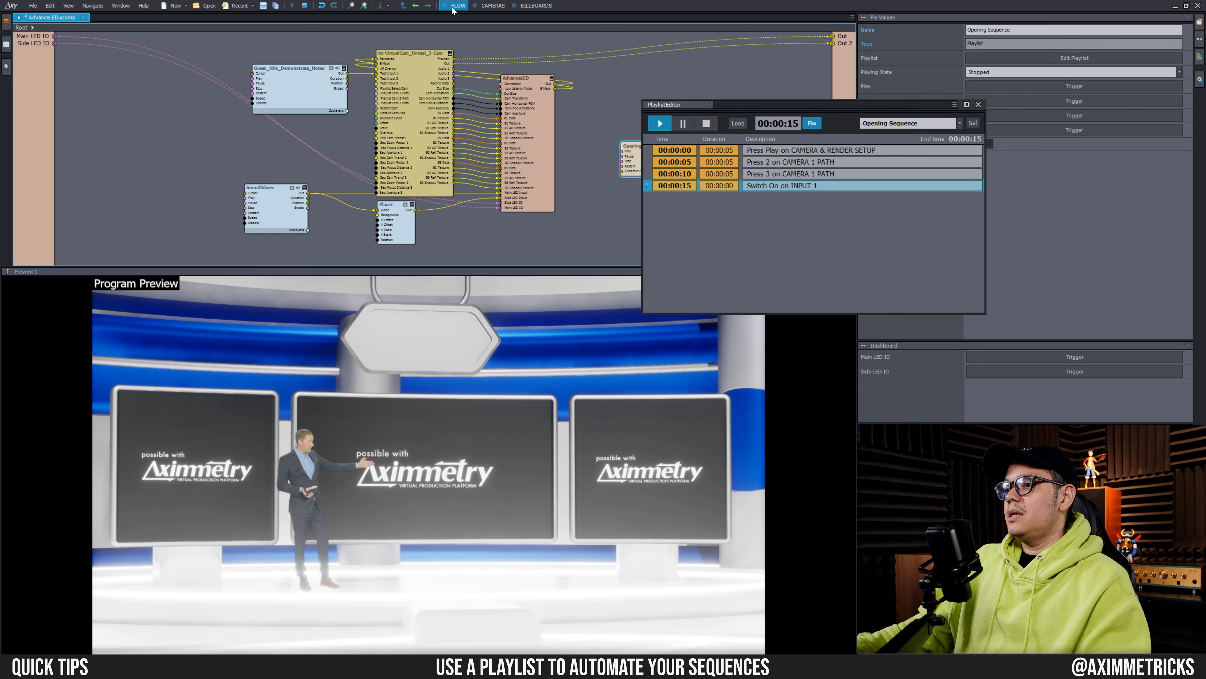
left_click(541, 107)
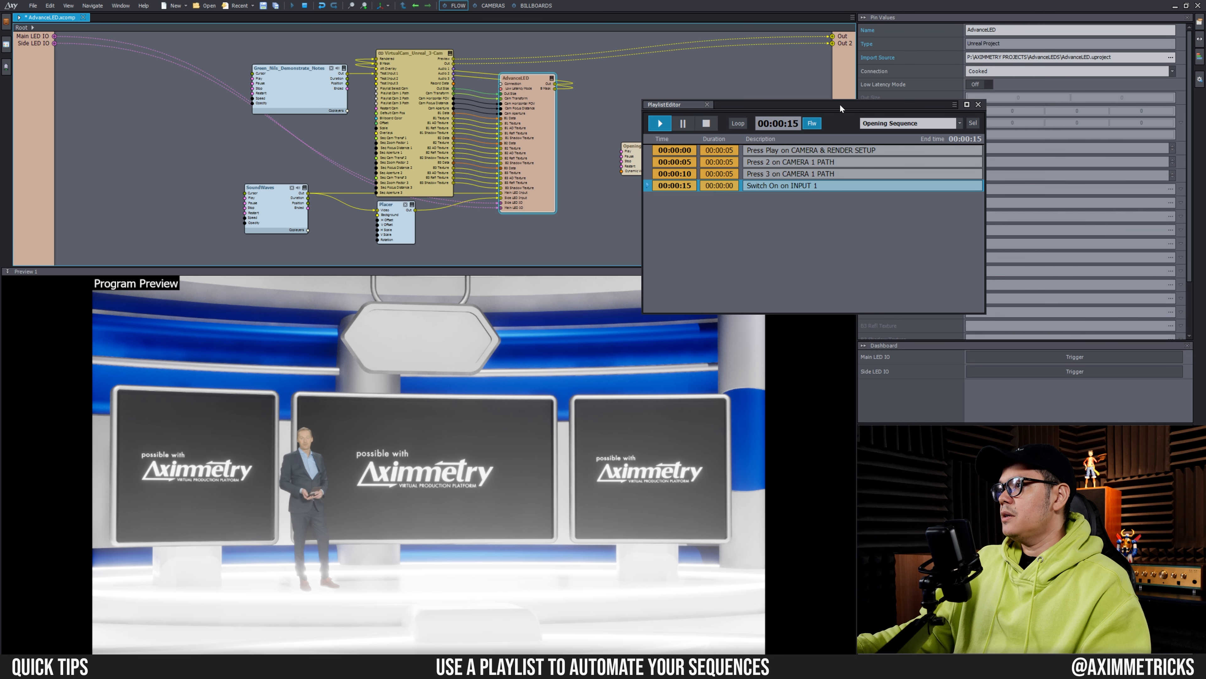
left_click_drag(840, 104, 664, 75)
scroll(895, 208, "down", 3)
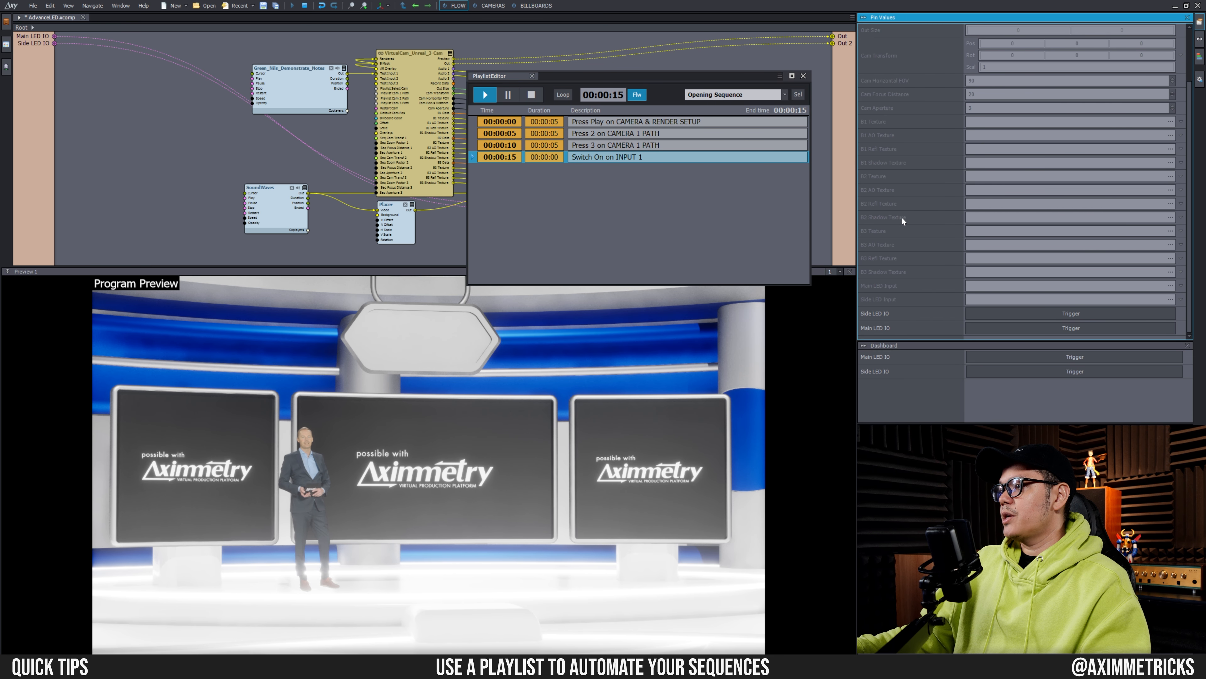
left_click(903, 312)
right_click(903, 312)
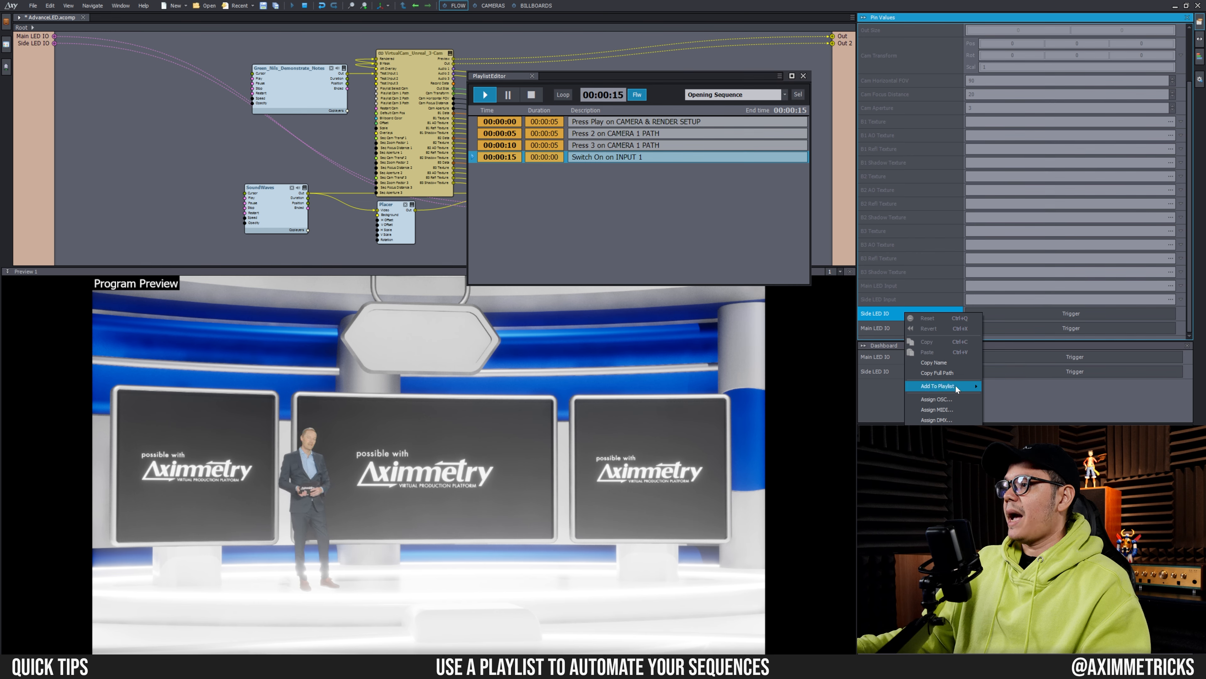
mouse_move(956, 386)
left_click(1003, 386)
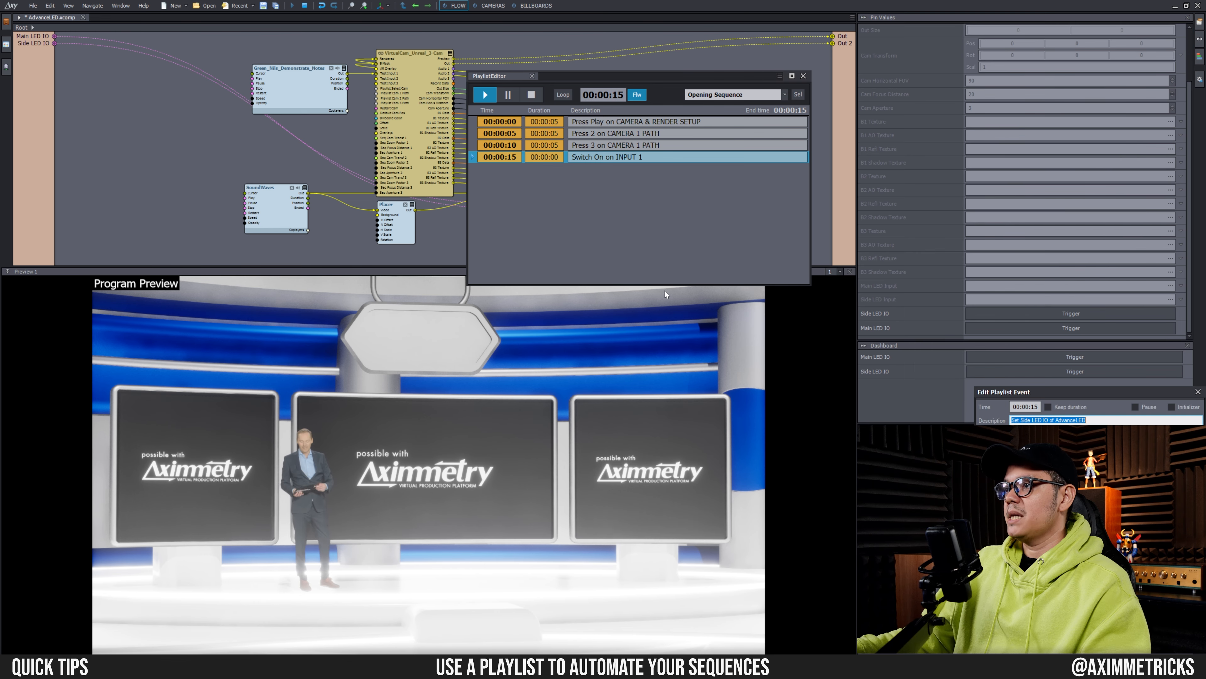
key("Return")
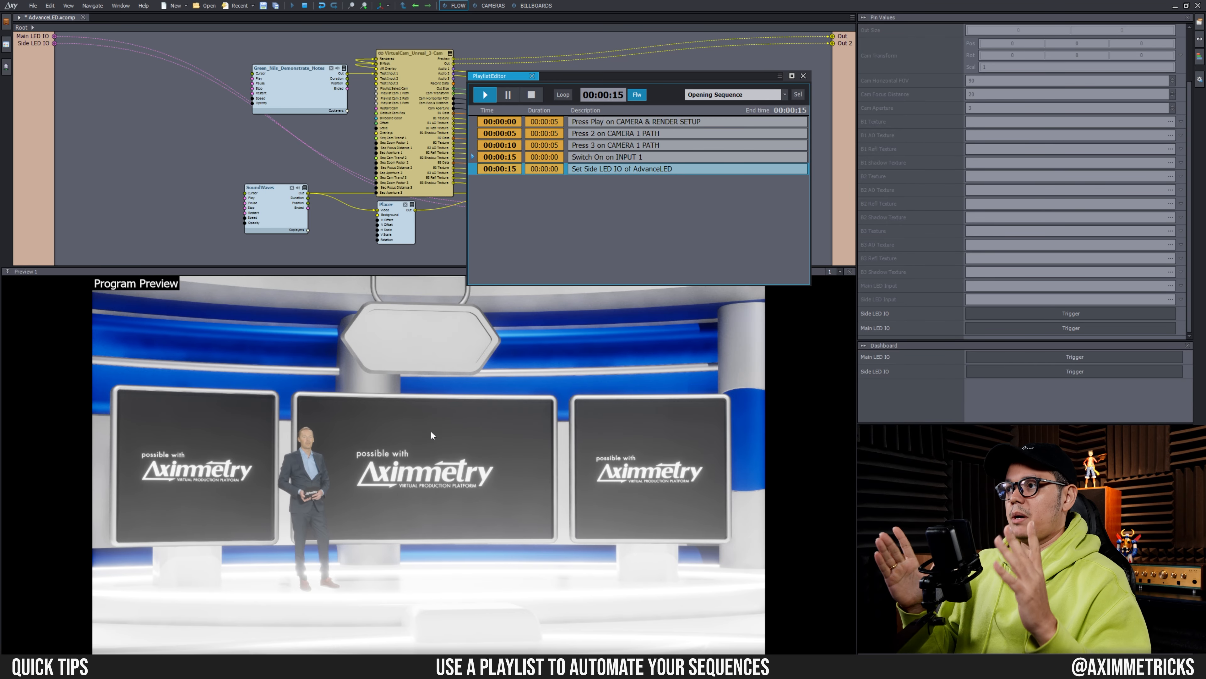
- Move the INPUT 1 switch-on and Side LED IO events to 00:00:10, ahead of the event for button 3 of Camera 1 Path
left_click_drag(614, 75, 762, 146)
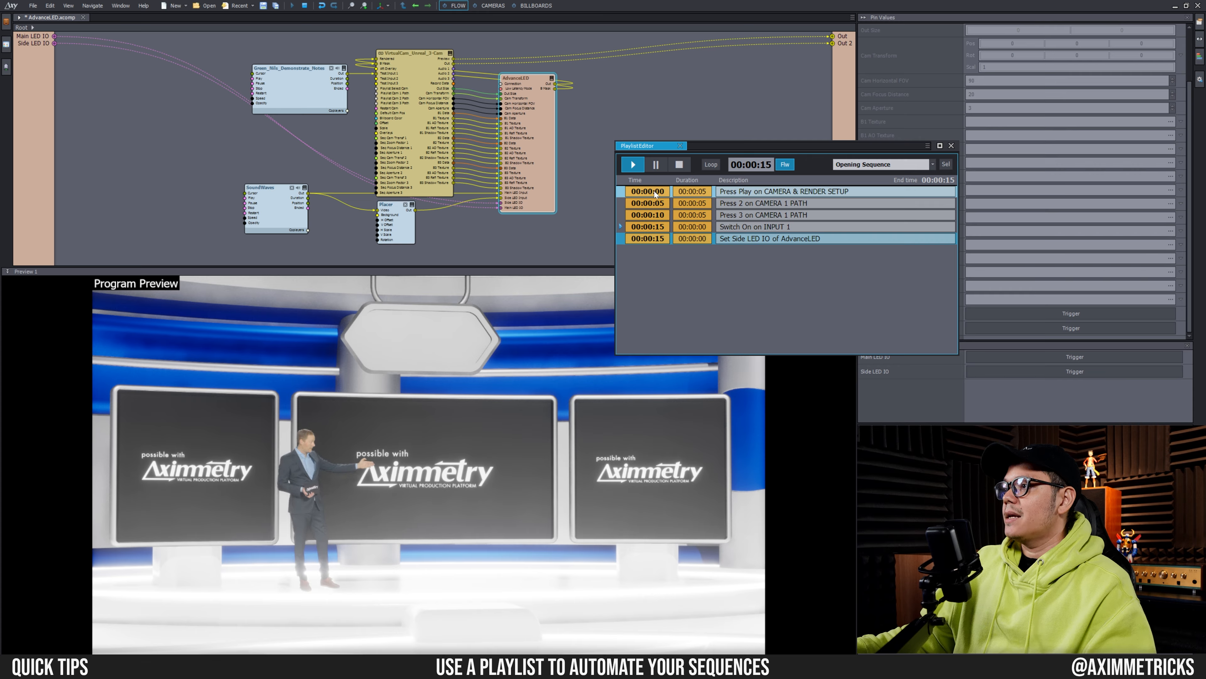
left_click(655, 227)
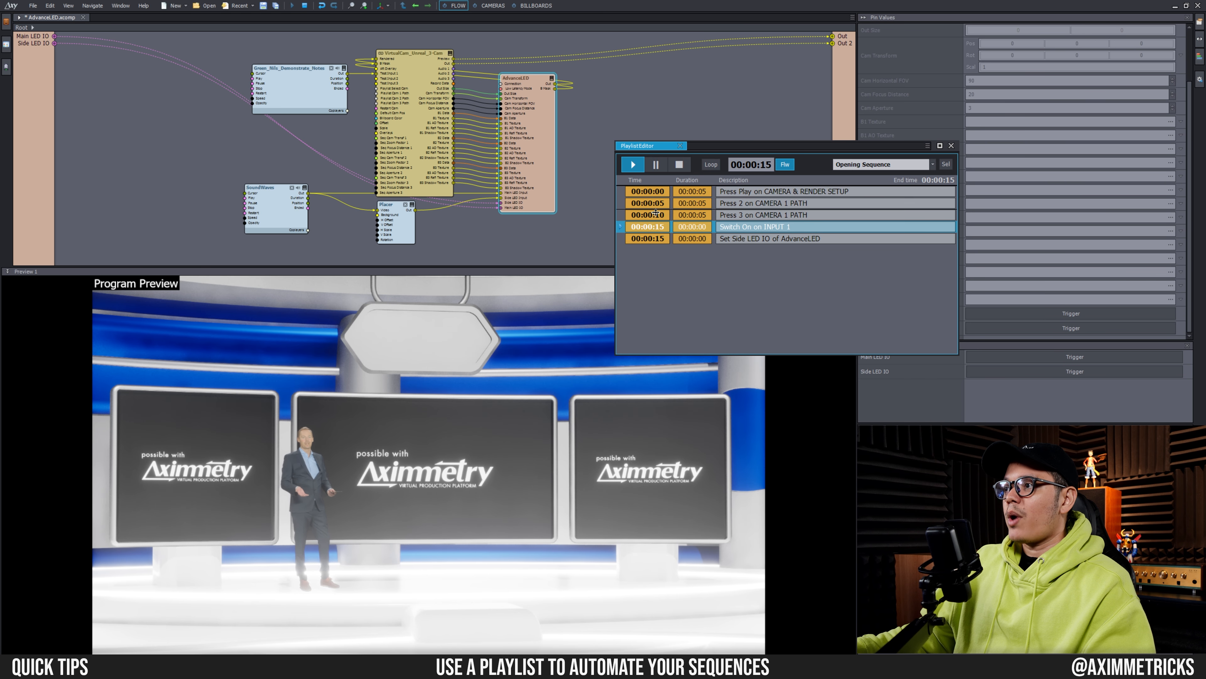
left_click_drag(656, 210, 657, 212)
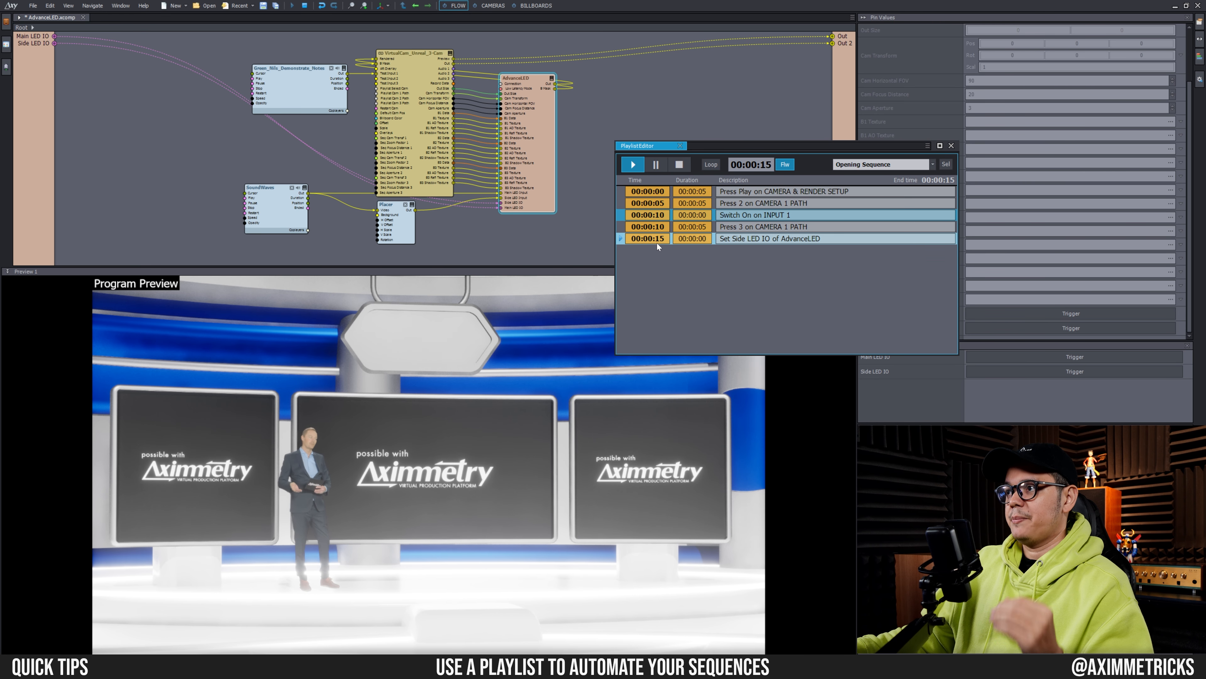
left_click_drag(656, 240, 656, 222)
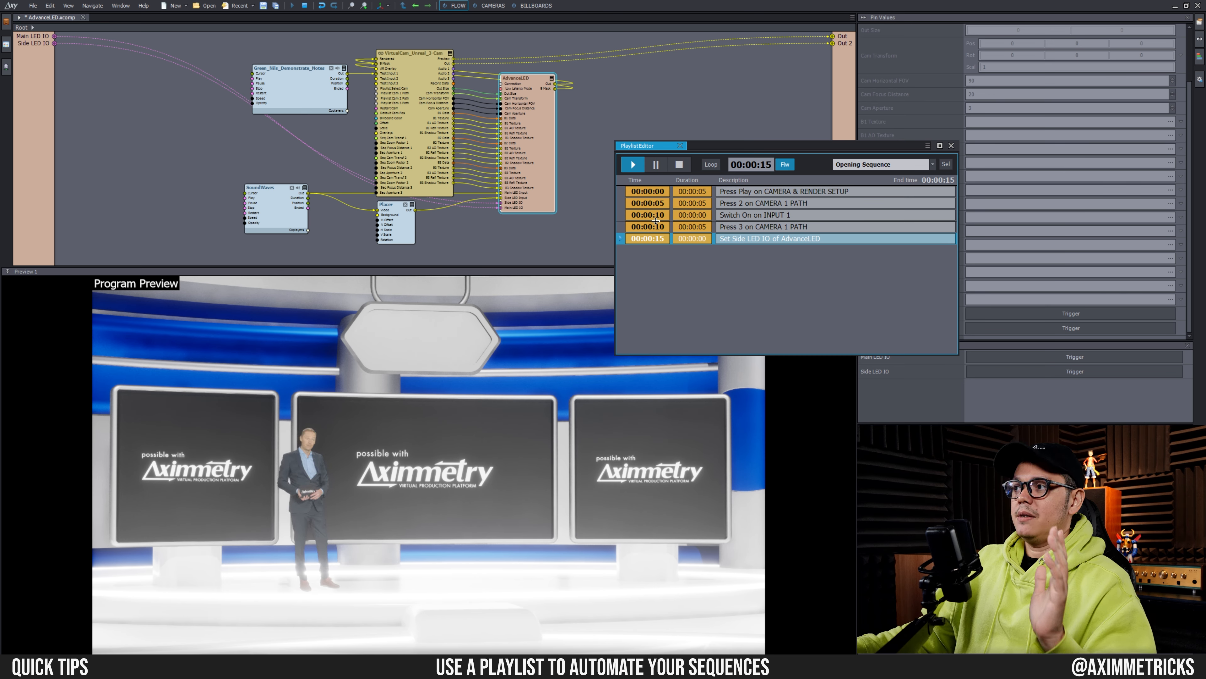
left_click_drag(655, 221, 656, 221)
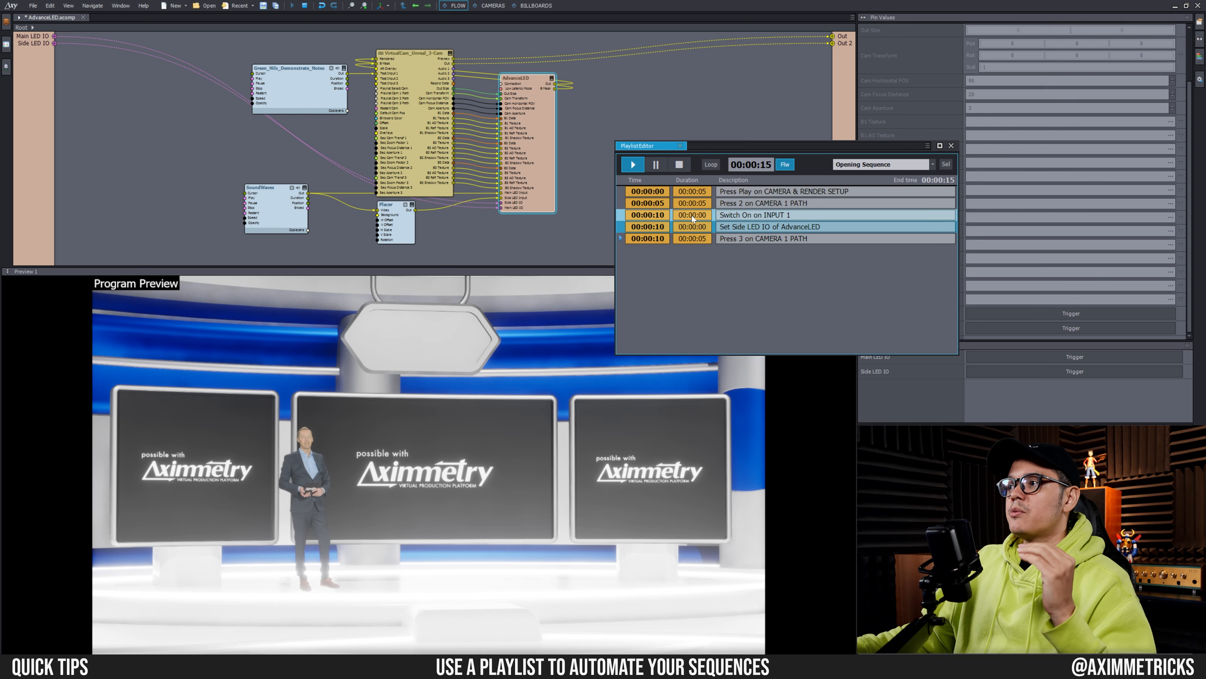
- Review the action type and On state of the INPUT 1 switch-on event, keeping its settings
double_click(660, 216)
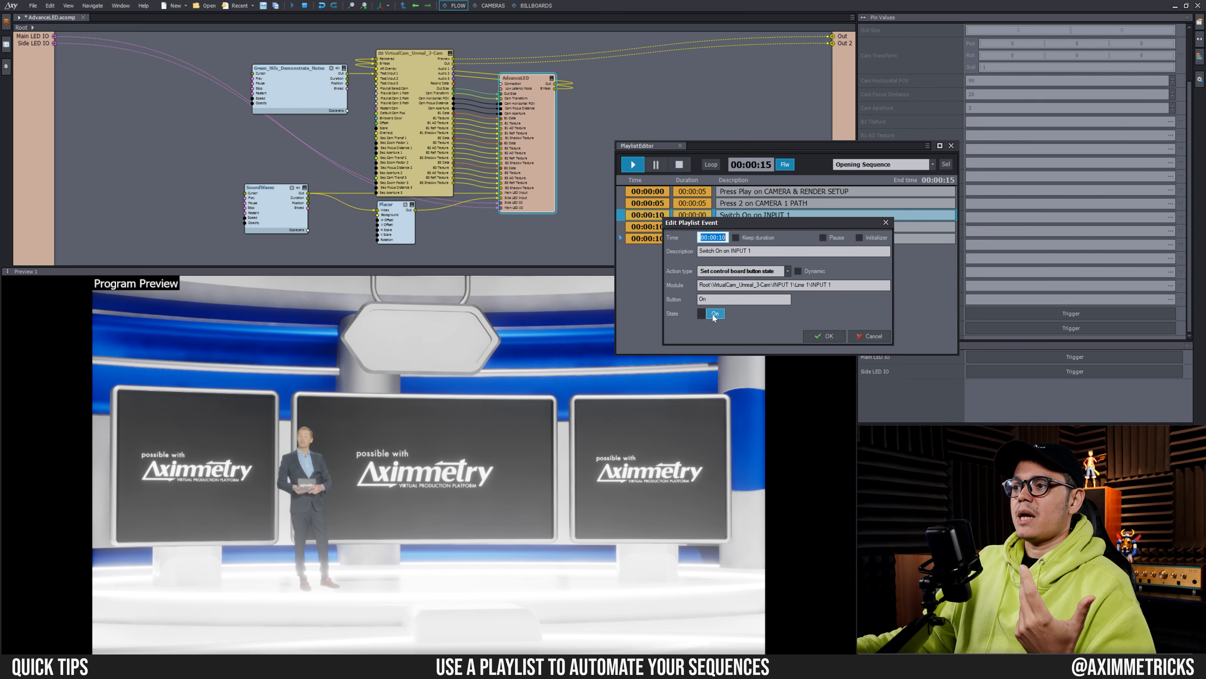
left_click(828, 339)
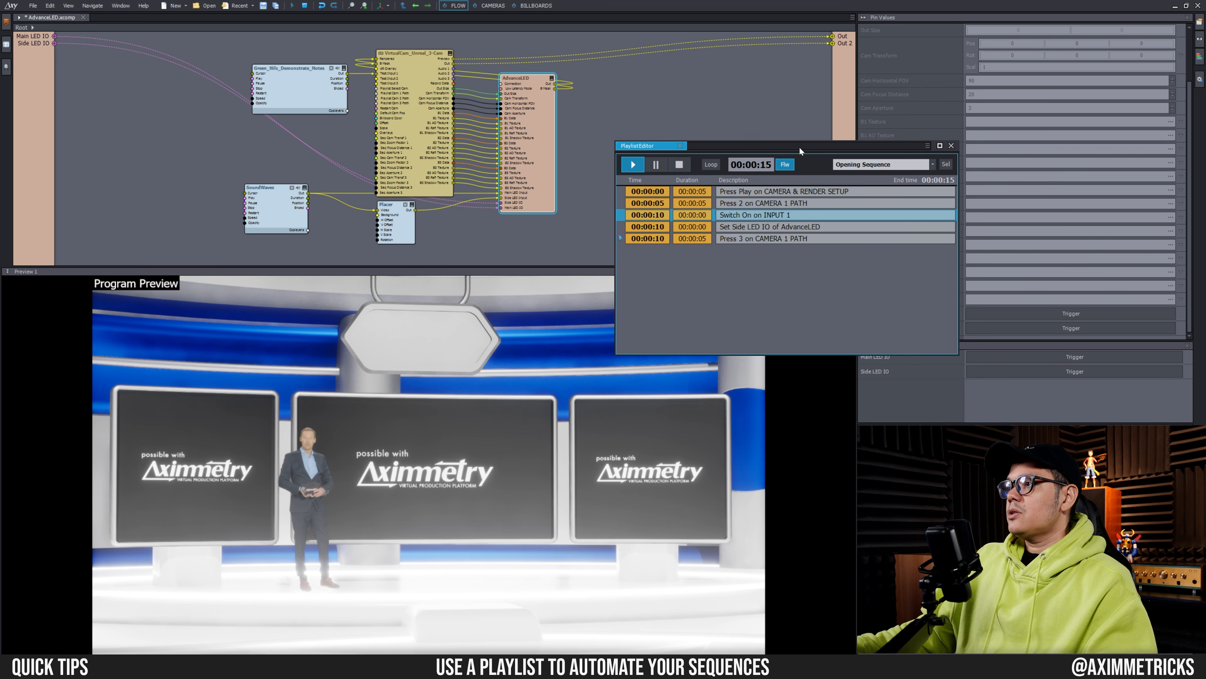
left_click_drag(799, 148, 778, 83)
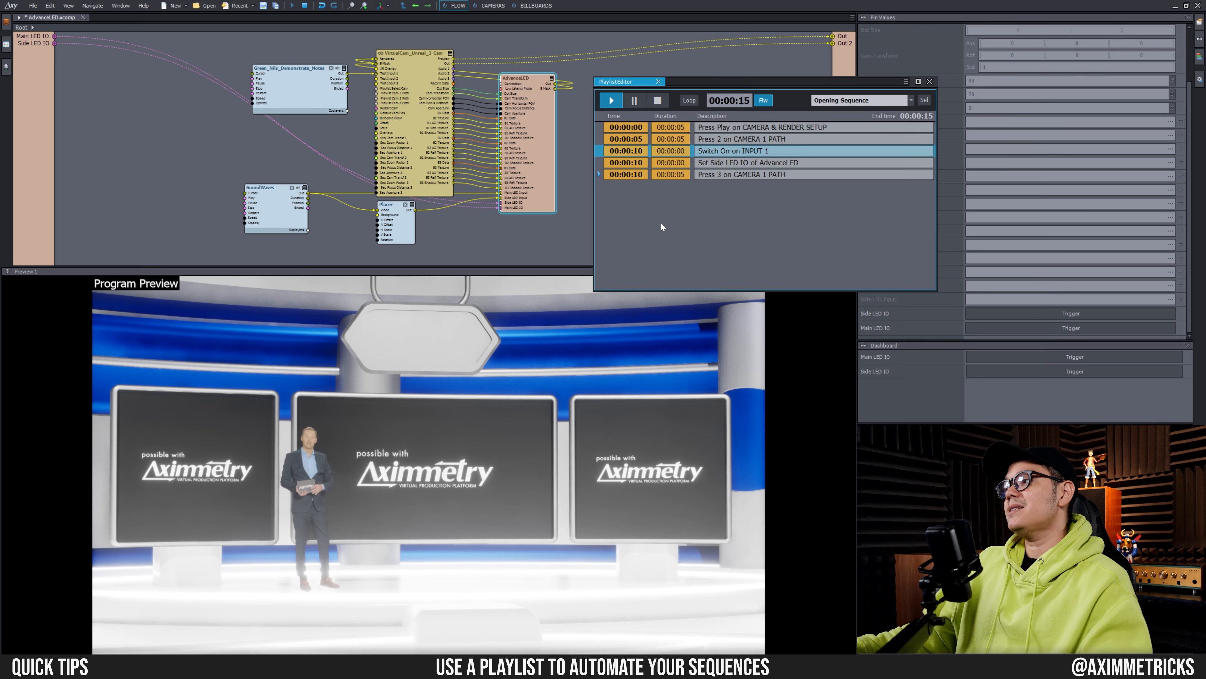
left_click_drag(731, 83, 720, 102)
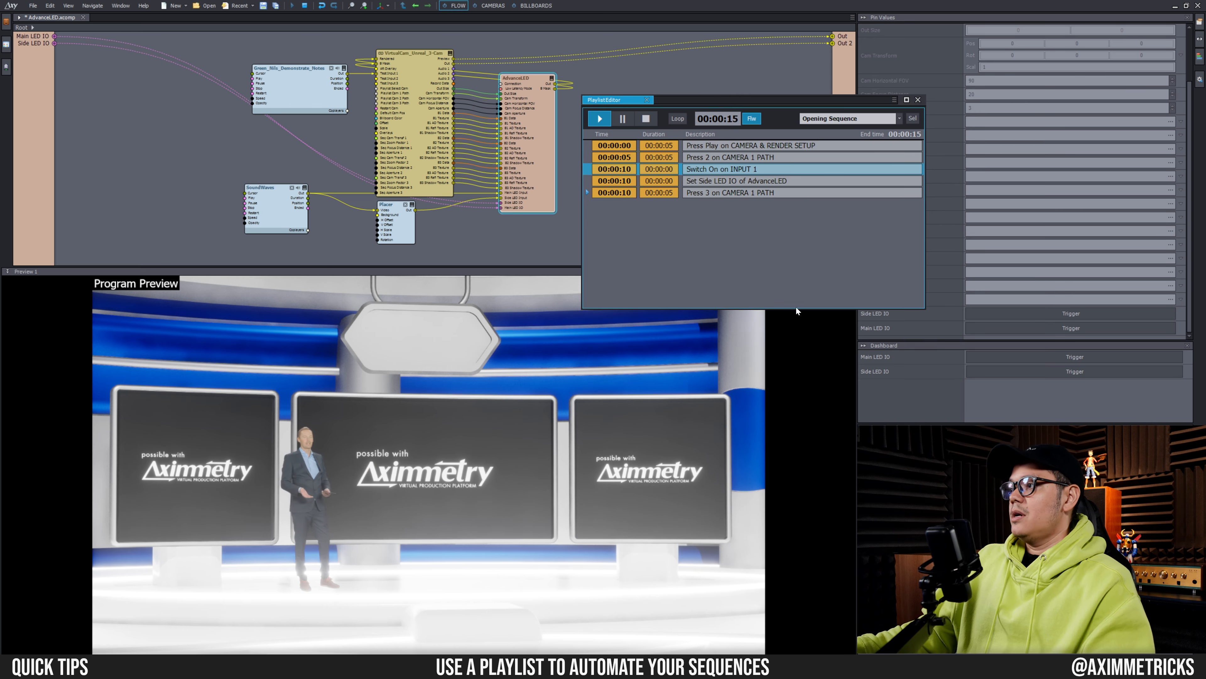
- Switch off INPUT 1 on the Billboards board
left_click(535, 5)
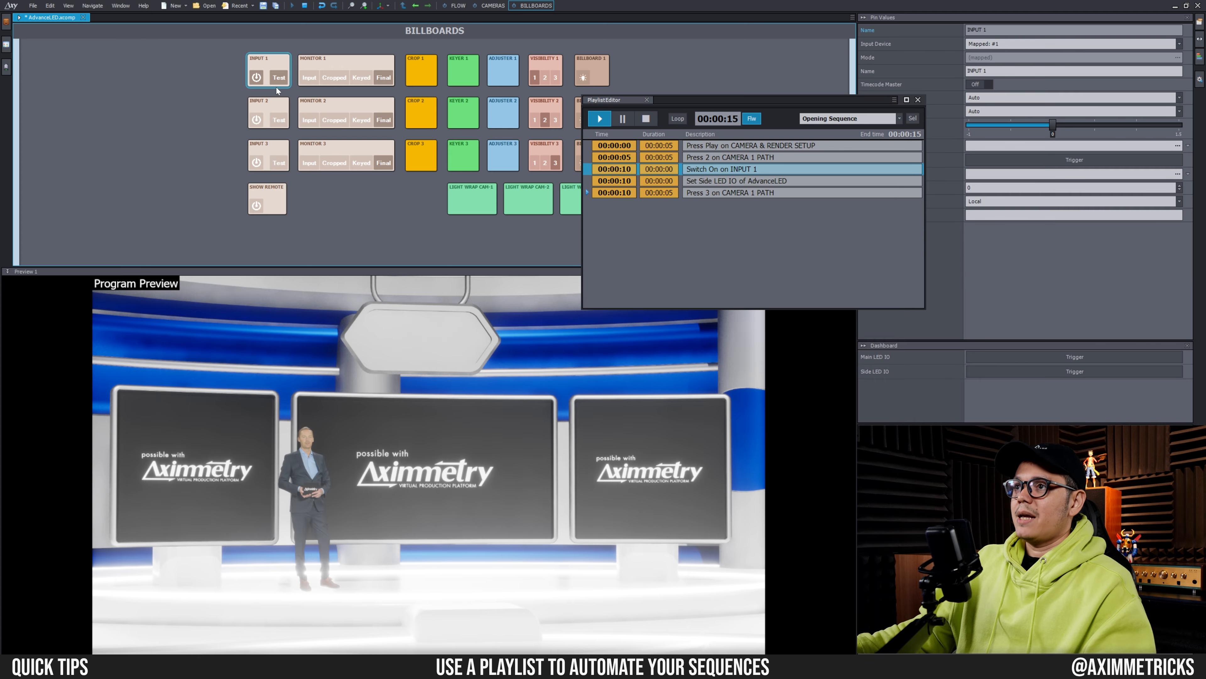
left_click(257, 78)
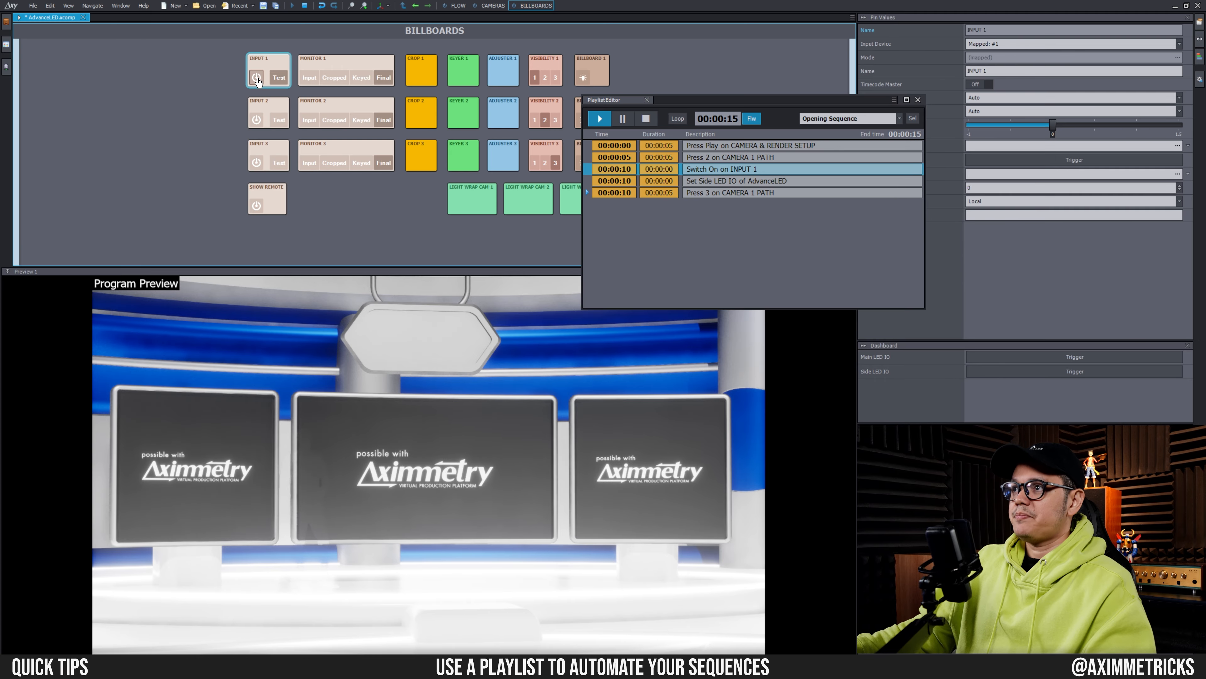
- On the Cameras board, stop the camera playback and return Camera 1 Path to button 1
left_click(457, 6)
left_click(492, 6)
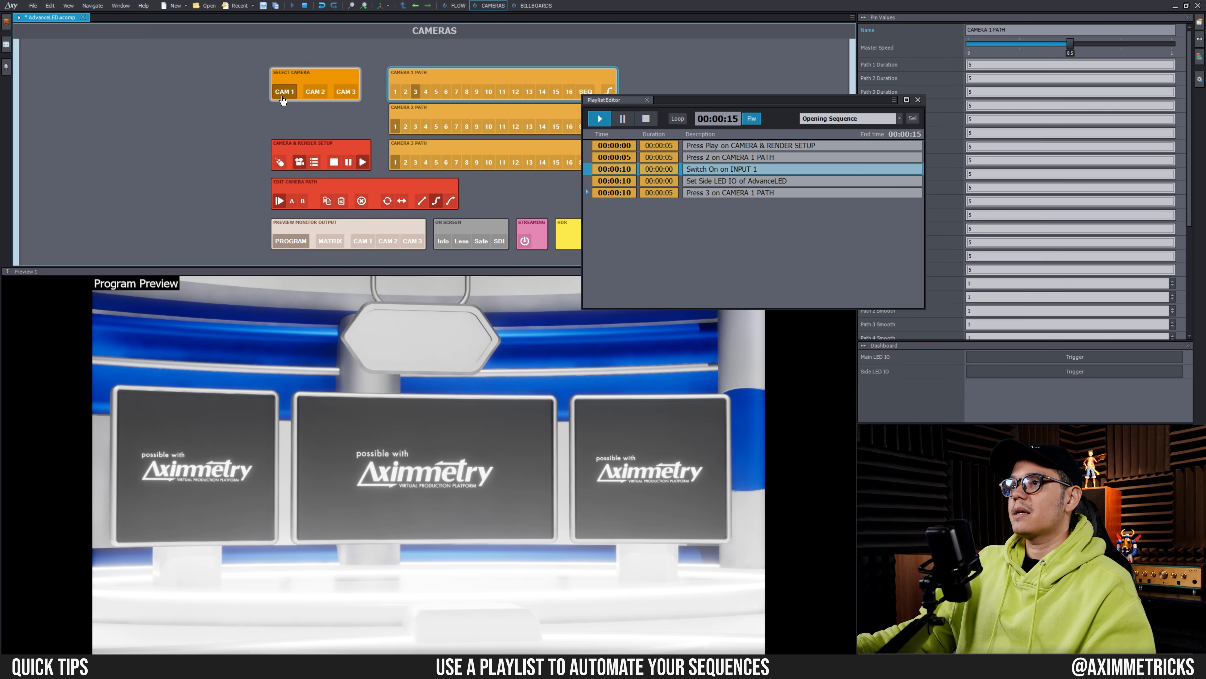
left_click(335, 162)
left_click_drag(708, 100, 750, 88)
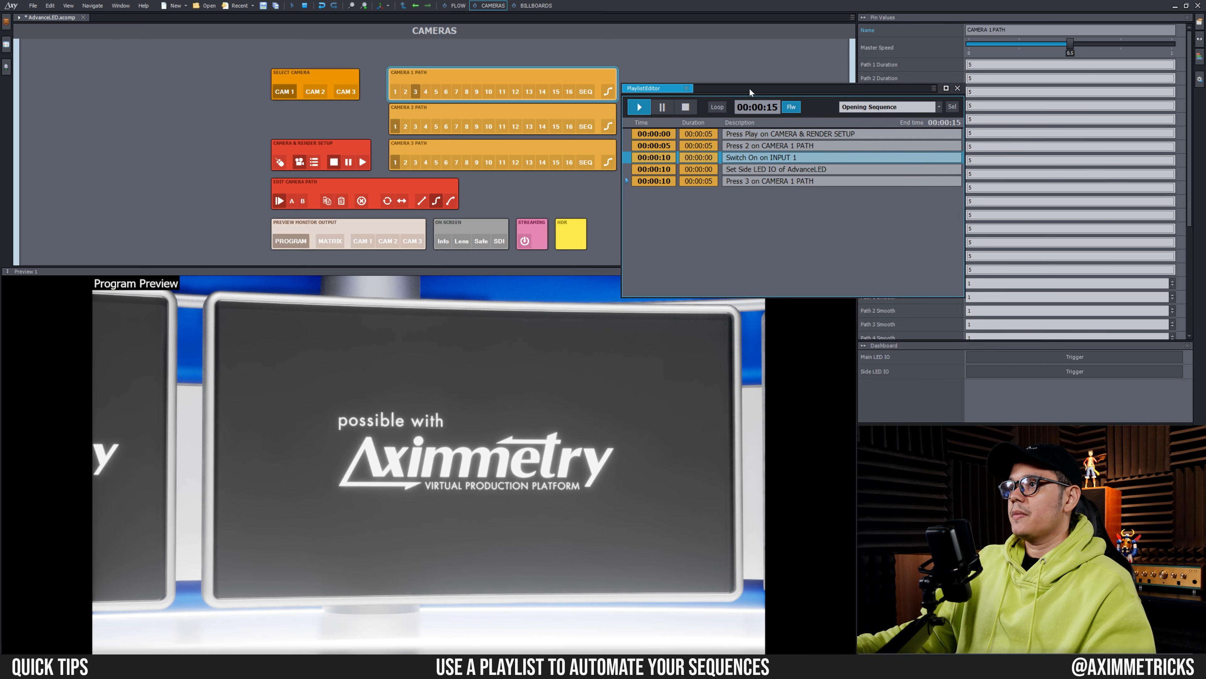
left_click(393, 91)
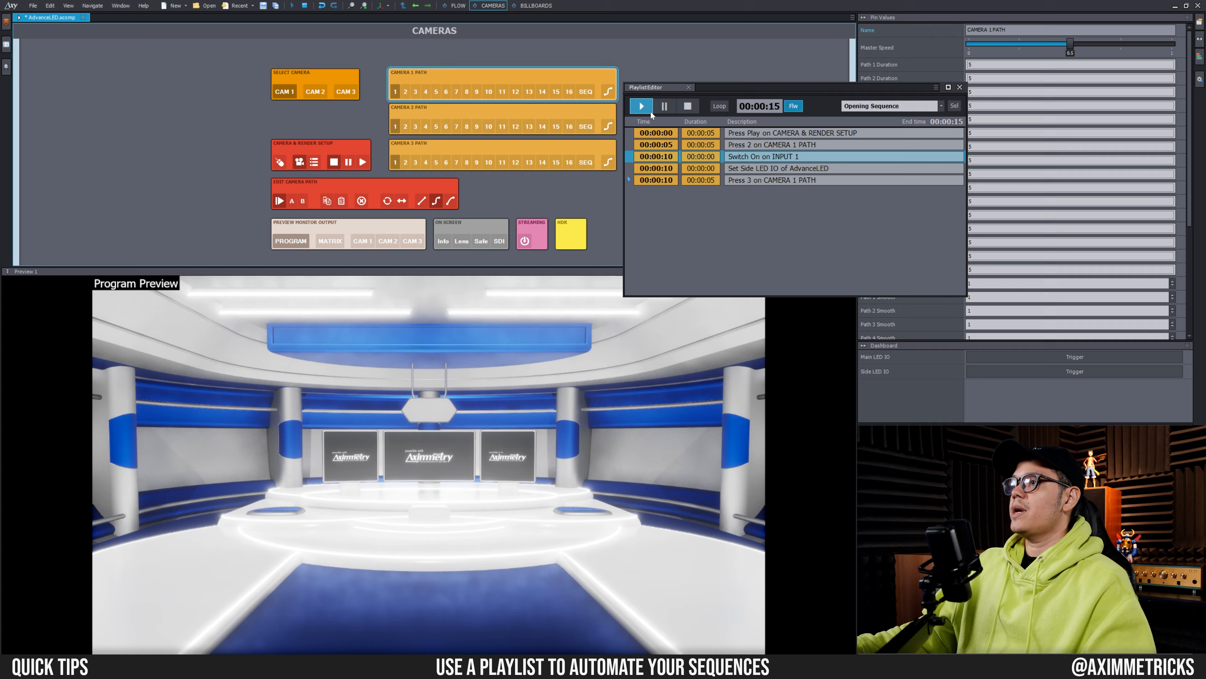
- Stop the Opening Sequence playlist and play it again from the start
left_click(687, 107)
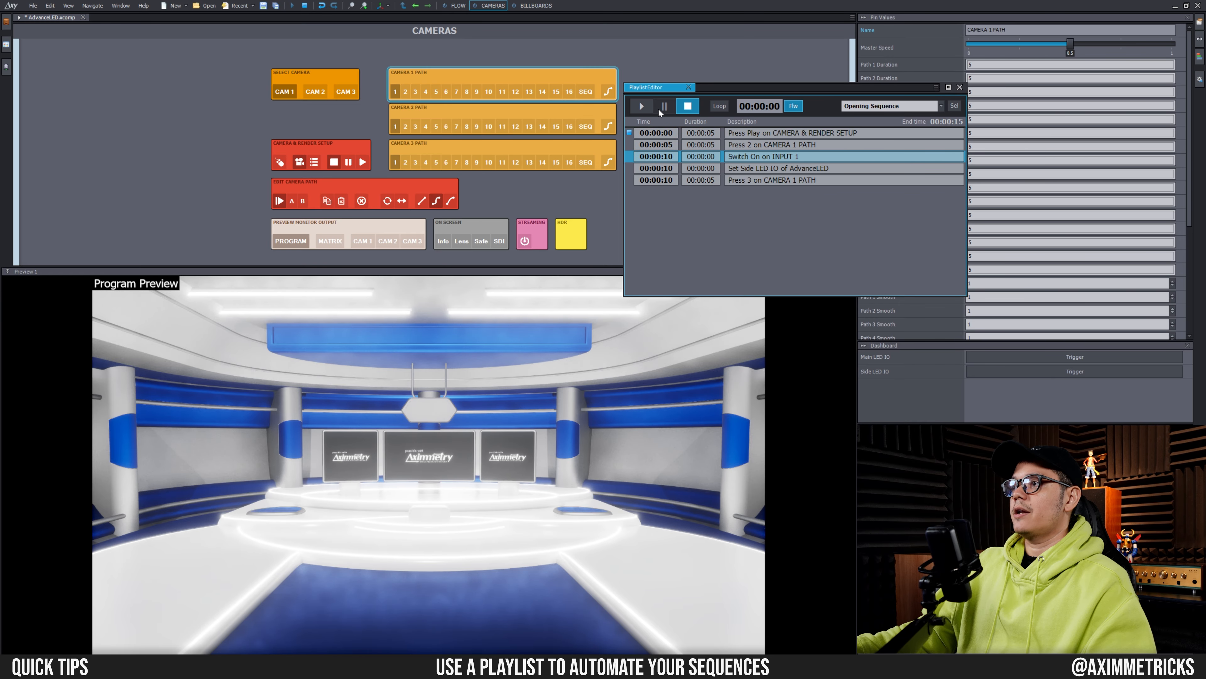
left_click(643, 106)
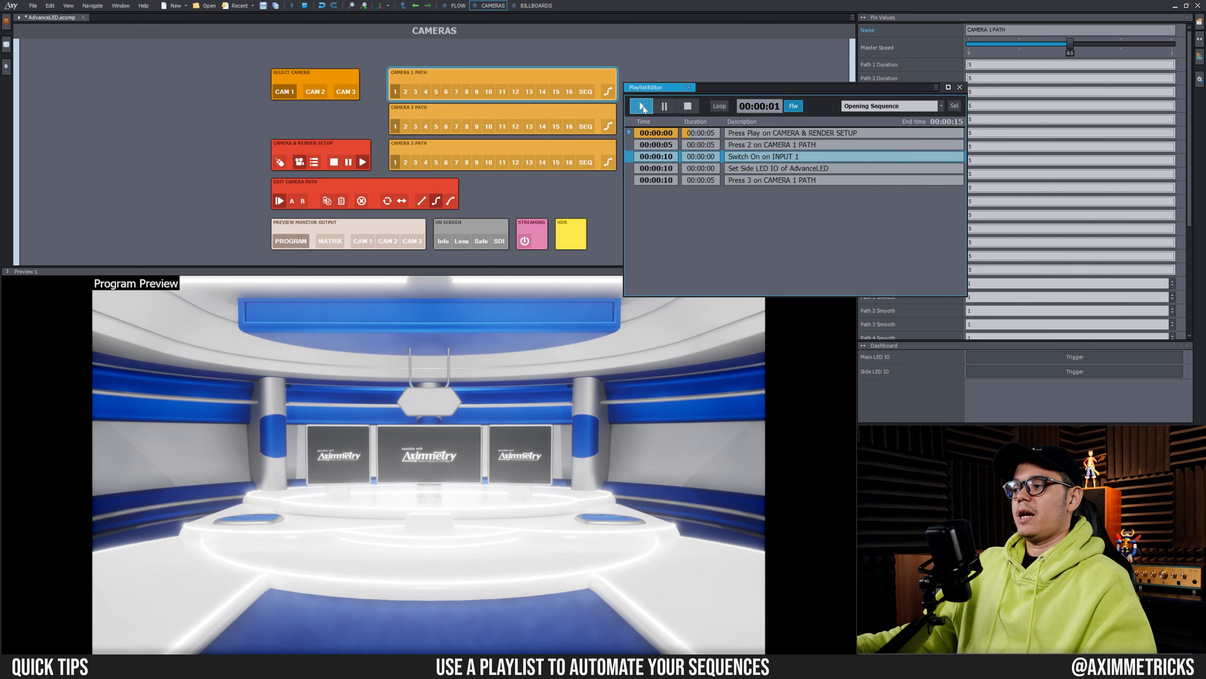